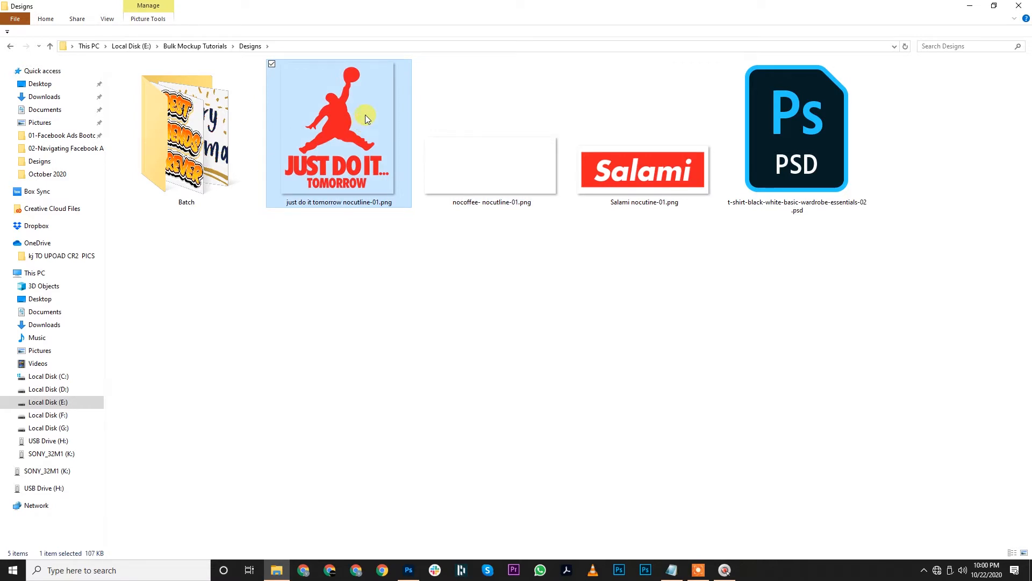
# Switch to Photoshop, replace the Your Design Here layer's contents with nocoffee- nocutline-01.png, and move the design up onto the shirt's chest.
pyautogui.click(408, 570)
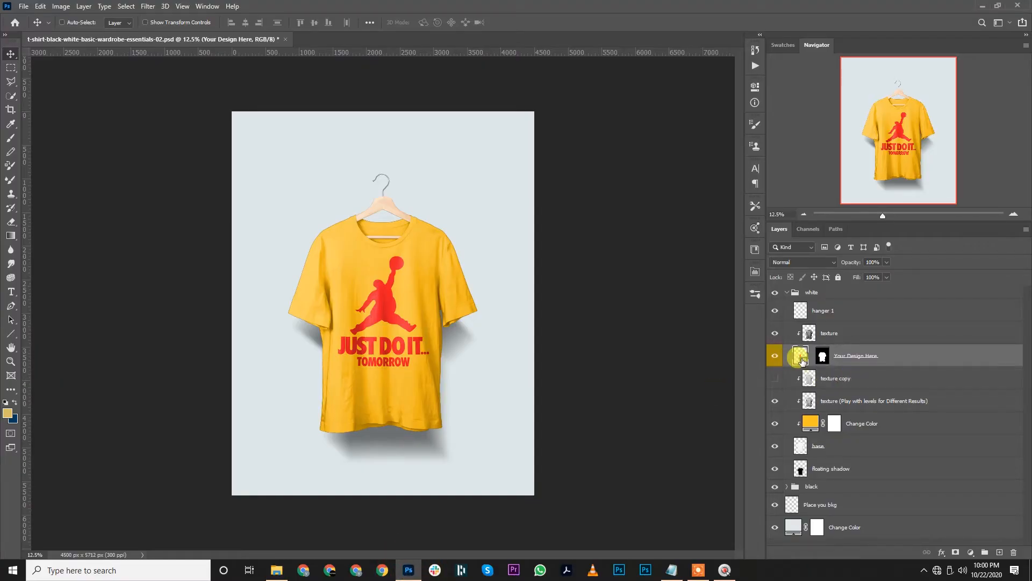
pyautogui.rightClick(900, 356)
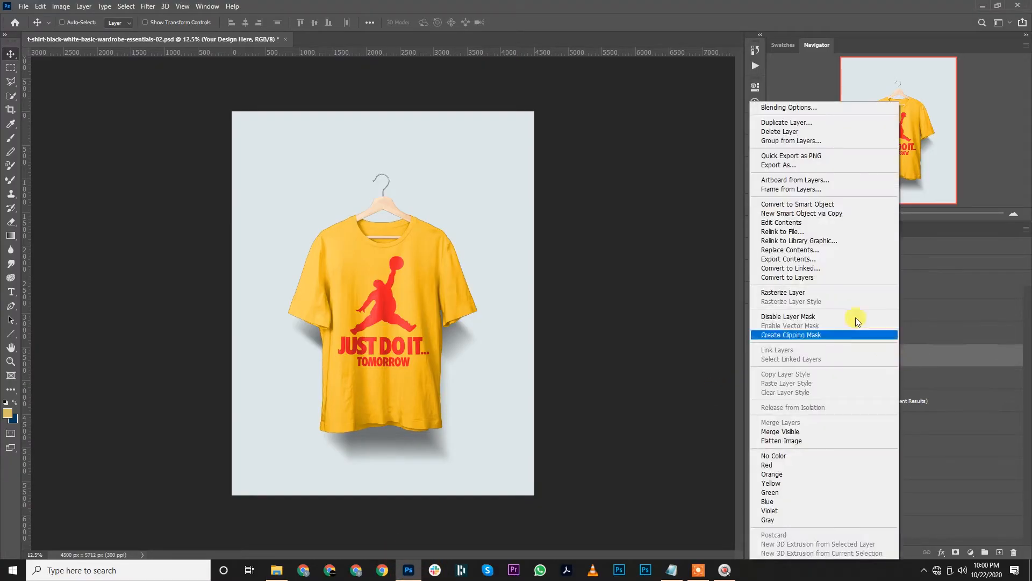
pyautogui.click(820, 249)
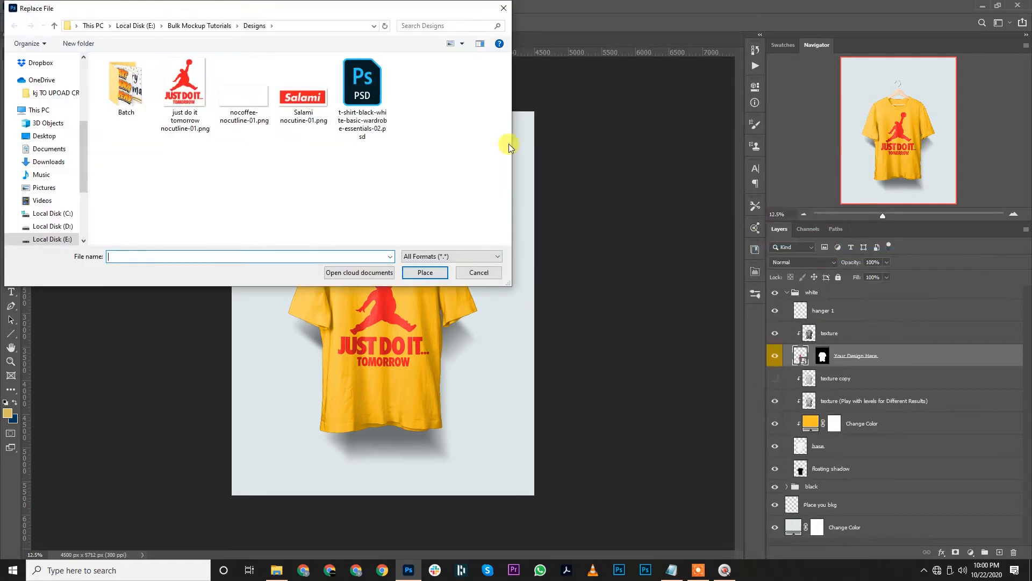
pyautogui.click(250, 98)
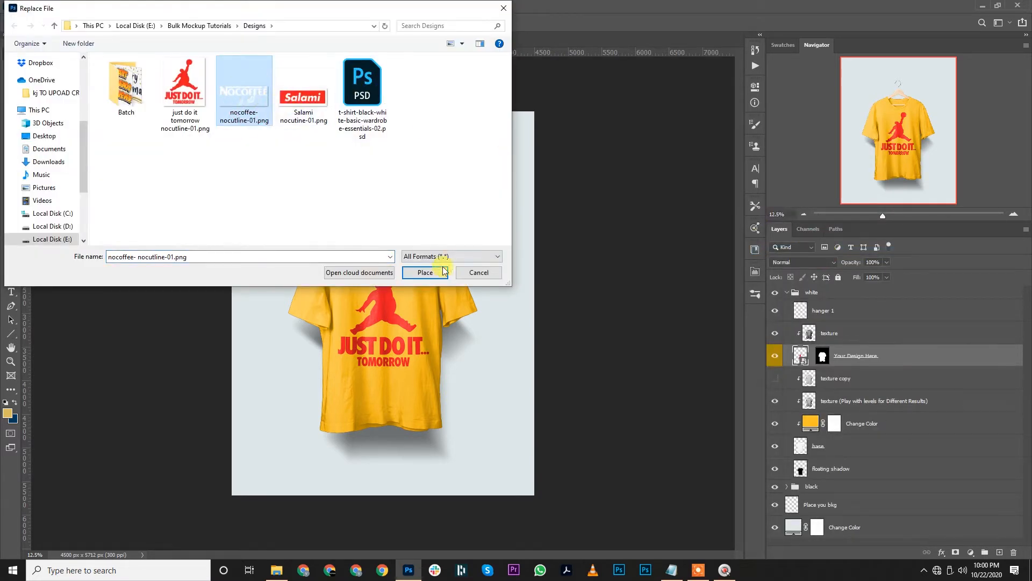
pyautogui.click(425, 273)
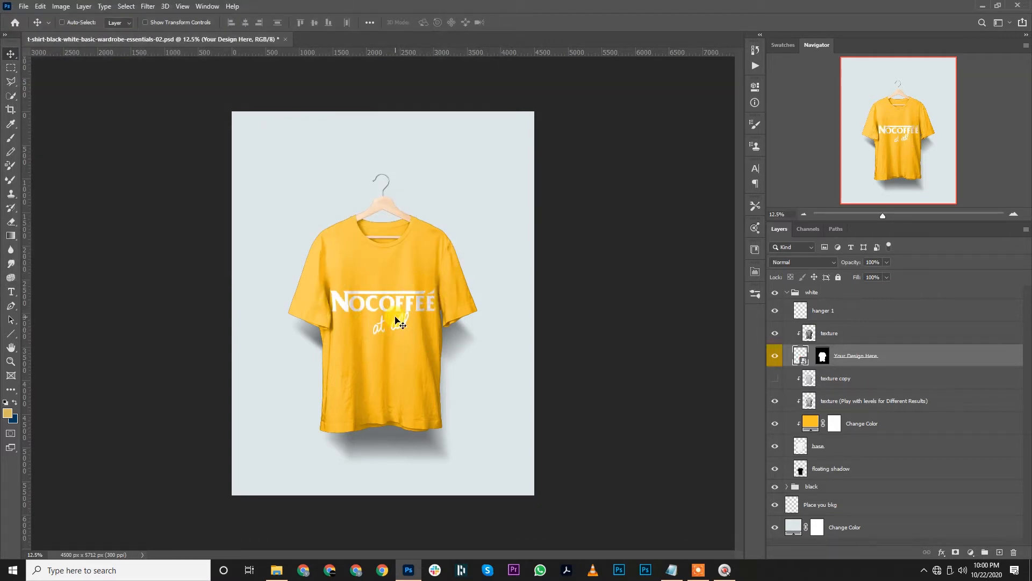
pyautogui.moveTo(396, 307); pyautogui.dragTo(398, 277)
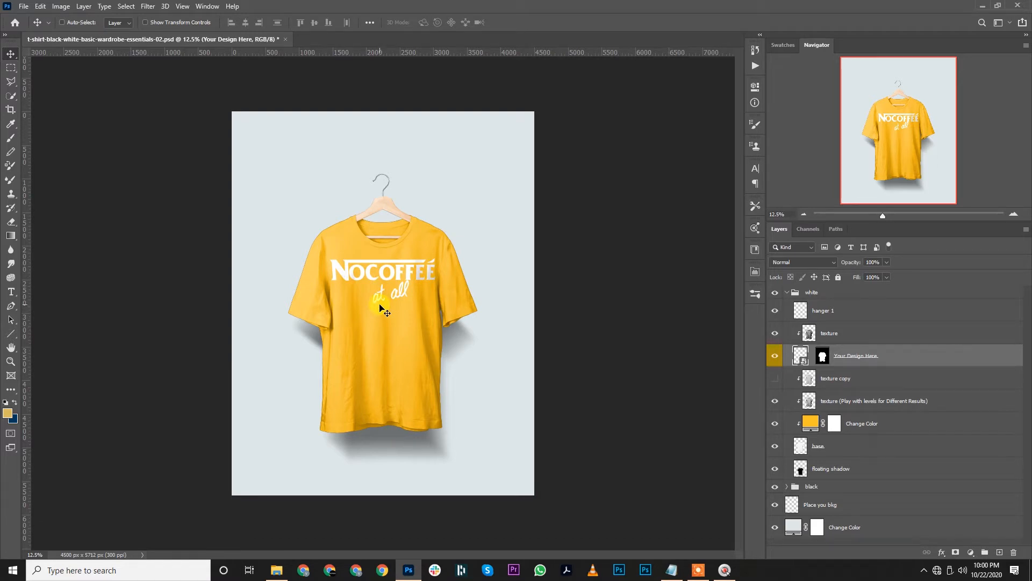
# Undo the upward move and the replacement of the shirt design.
pyautogui.press('ctrl')
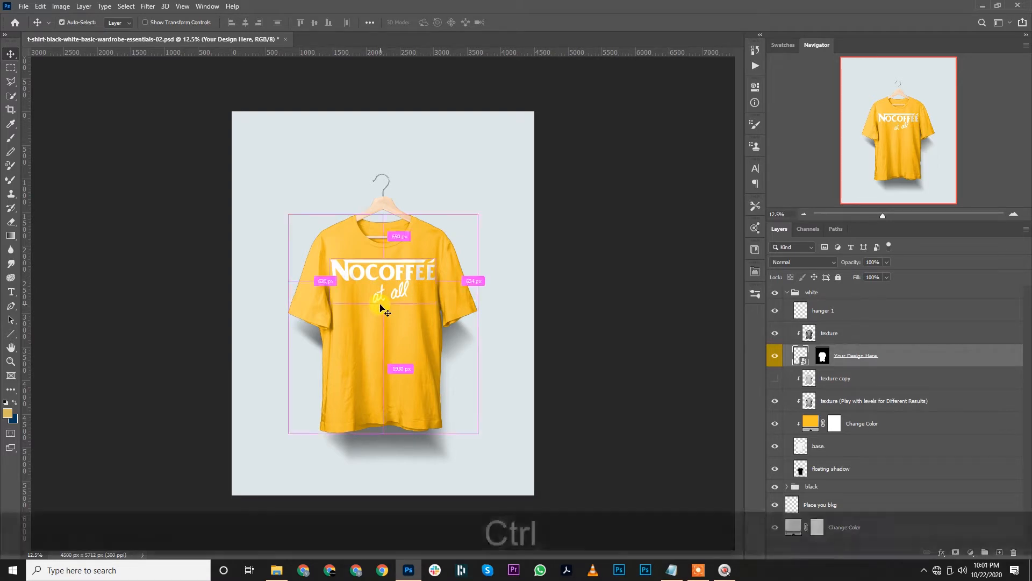
pyautogui.hotkey('ctrl', 'z')
pyautogui.hotkey('ctrl', 'z')
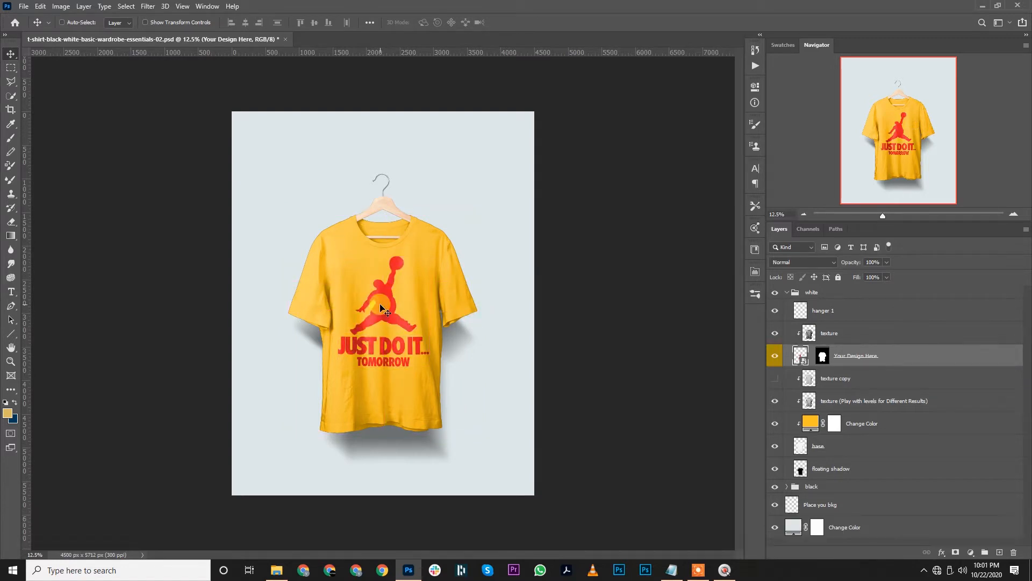
# Place a horizontal and a vertical guide through the center of the design's Free Transform box, leaving the design untransformed.
pyautogui.hotkey('ctrl', 't')
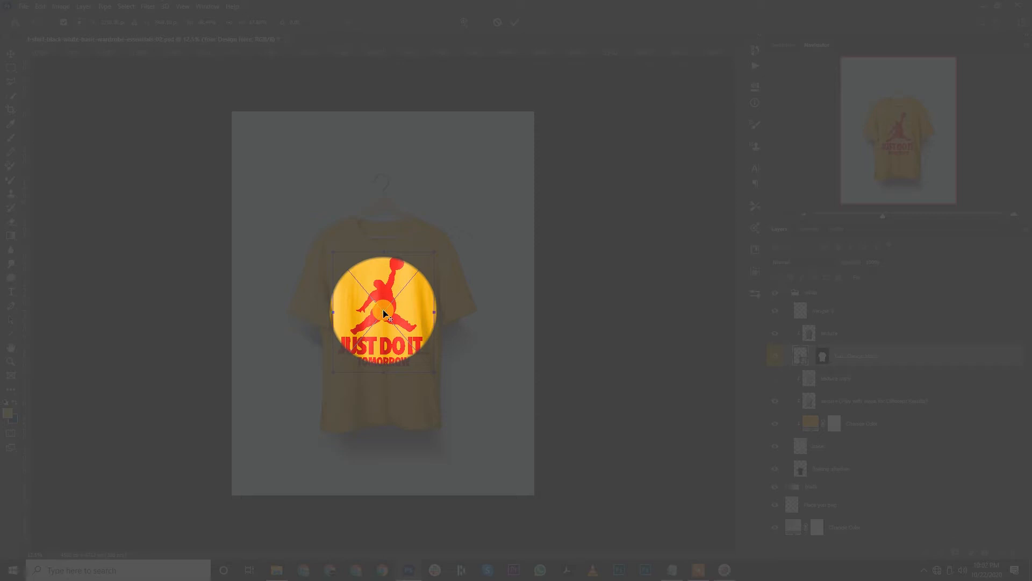
pyautogui.press('Escape')
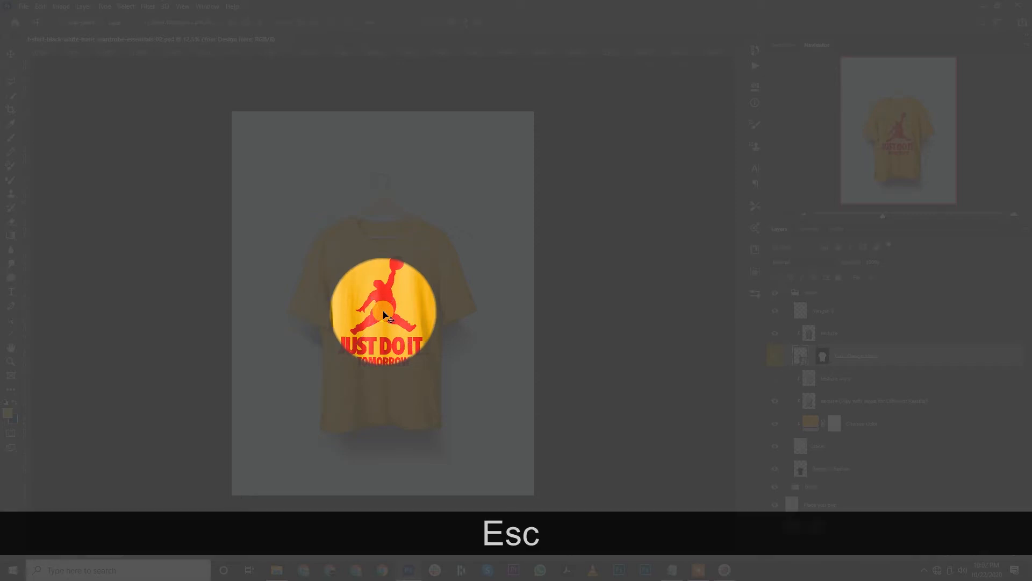
pyautogui.press('ctrl')
pyautogui.hotkey('ctrl', 't')
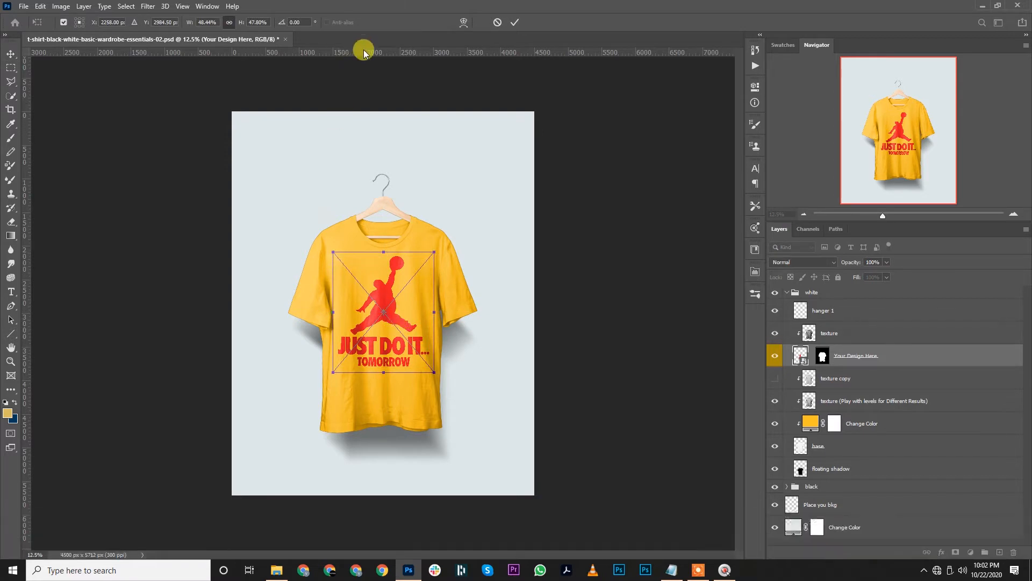
pyautogui.moveTo(364, 50); pyautogui.dragTo(375, 313)
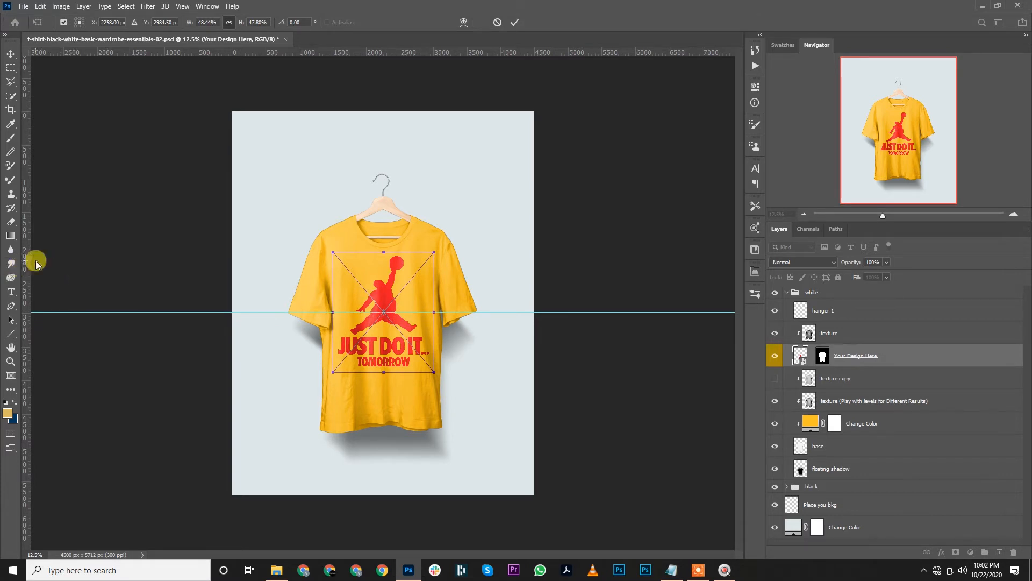
pyautogui.moveTo(26, 269); pyautogui.dragTo(384, 318)
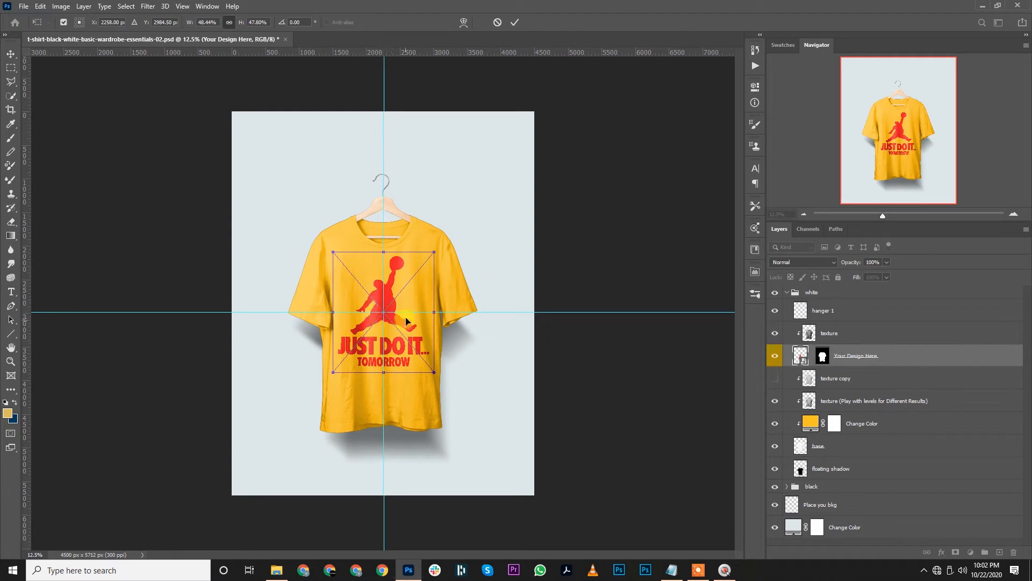
pyautogui.press('Escape')
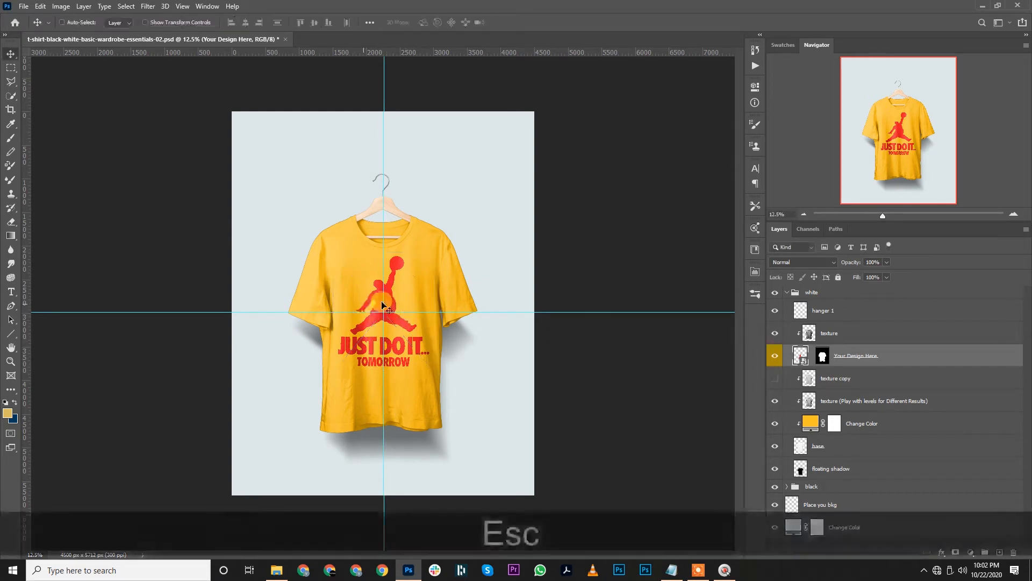
# Replace the Your Design Here layer's contents with Salami nocutine-01.png.
pyautogui.rightClick(877, 360)
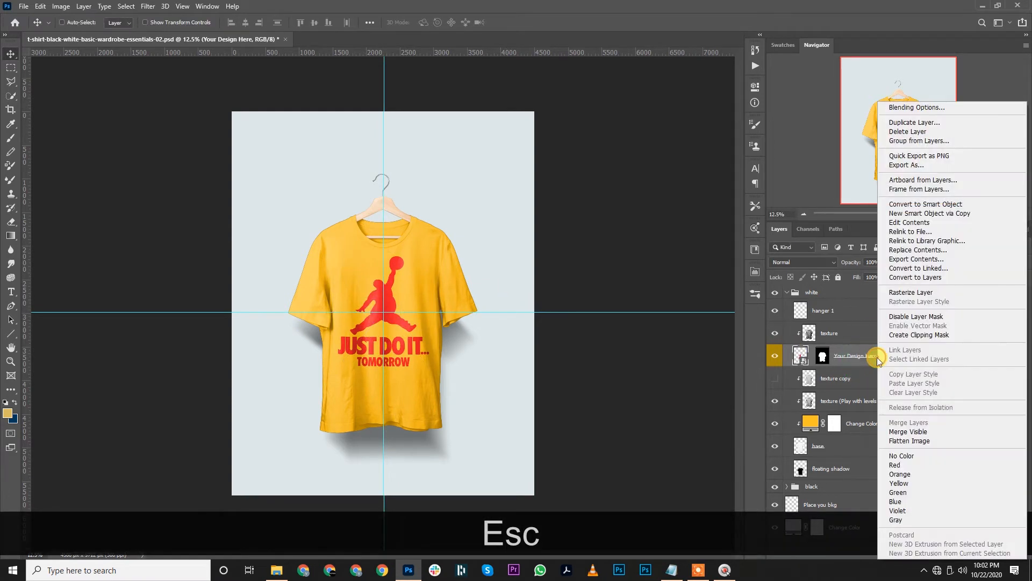
pyautogui.click(926, 255)
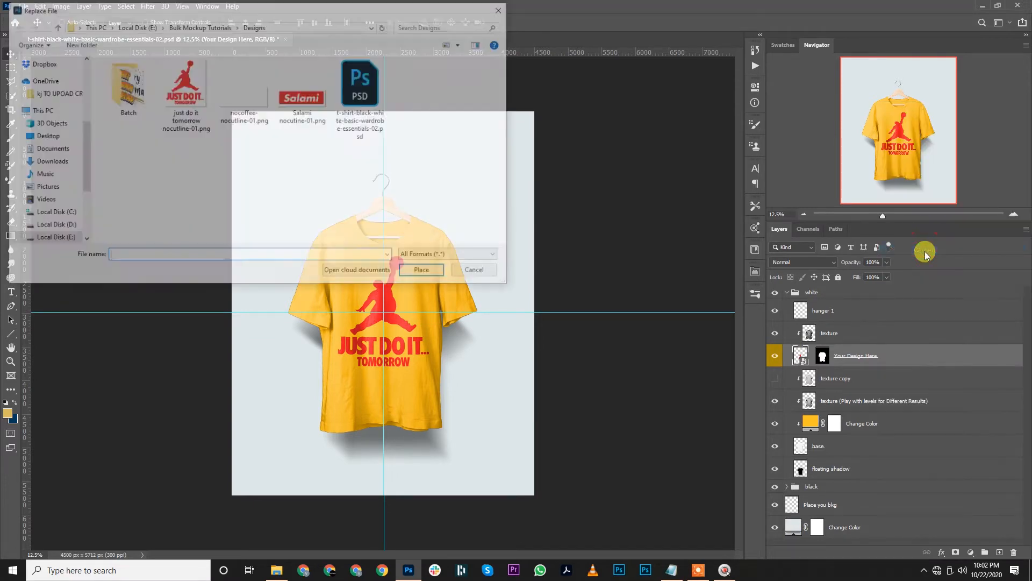
pyautogui.click(225, 95)
pyautogui.click(303, 97)
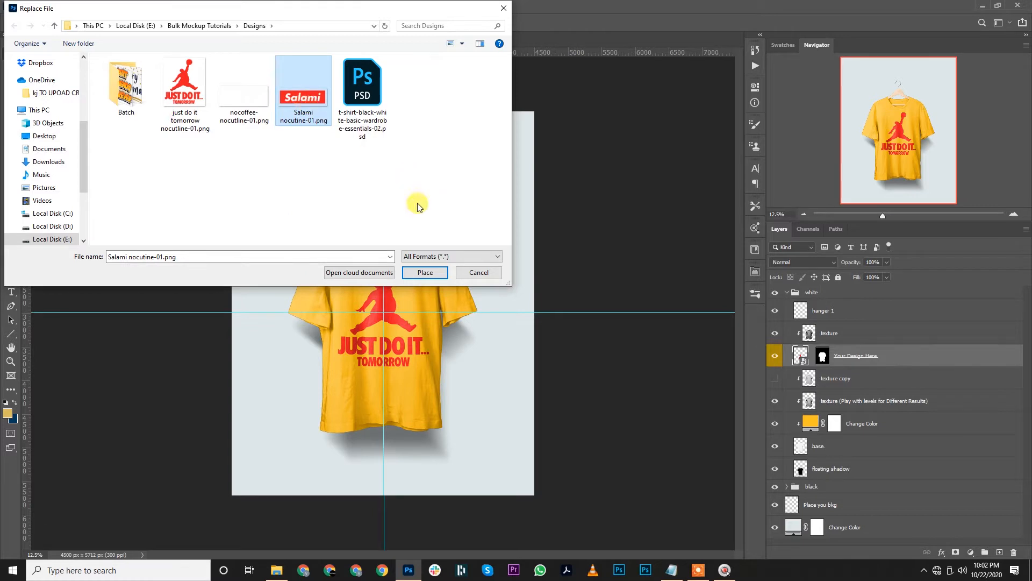
pyautogui.click(424, 272)
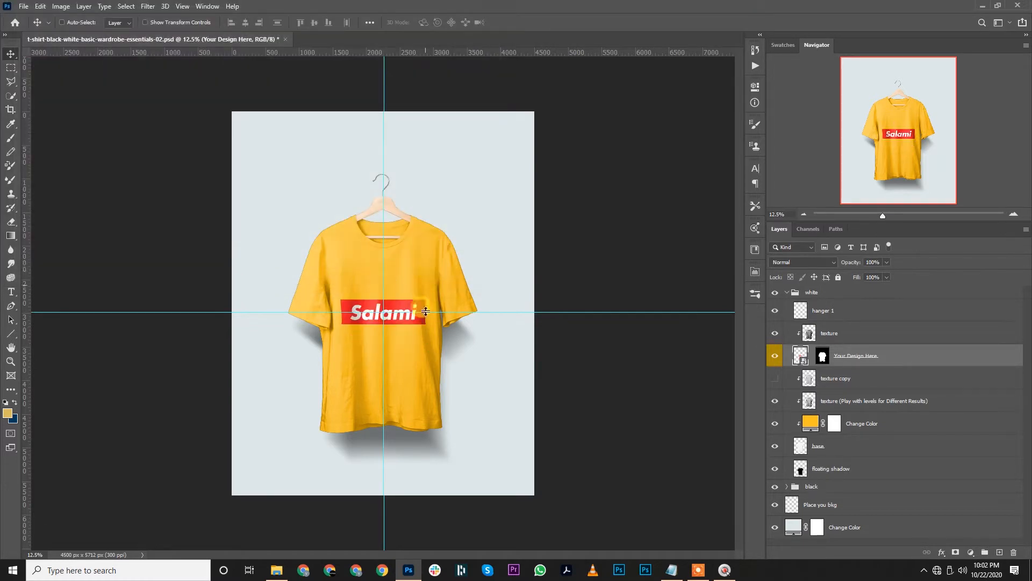
# Examine how the center of the Salami design's transform box lines up with the crossing guides.
pyautogui.press('ctrl')
pyautogui.hotkey('ctrl', 't')
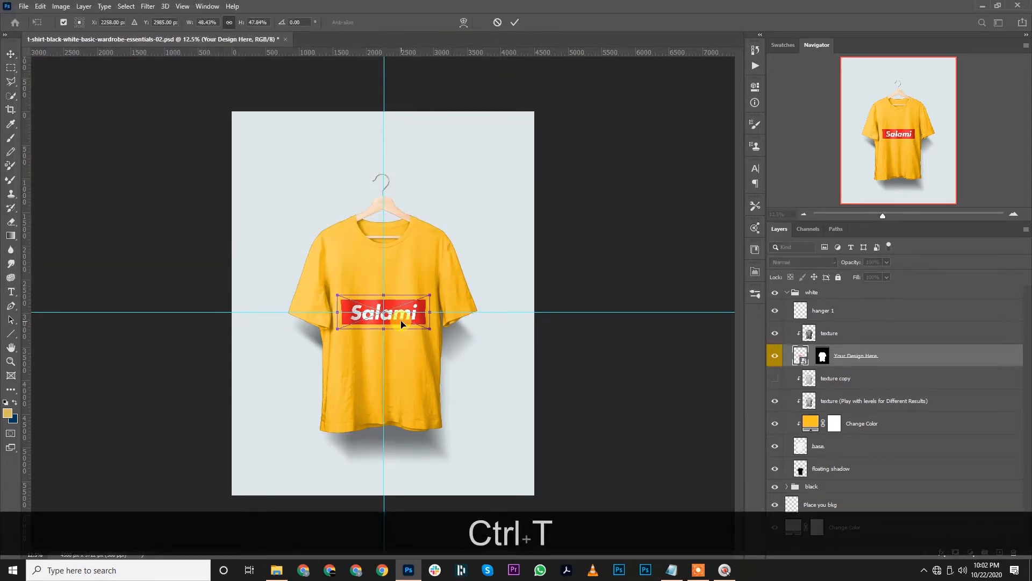
pyautogui.scroll(3, 392, 320)
pyautogui.scroll(4, 386, 317)
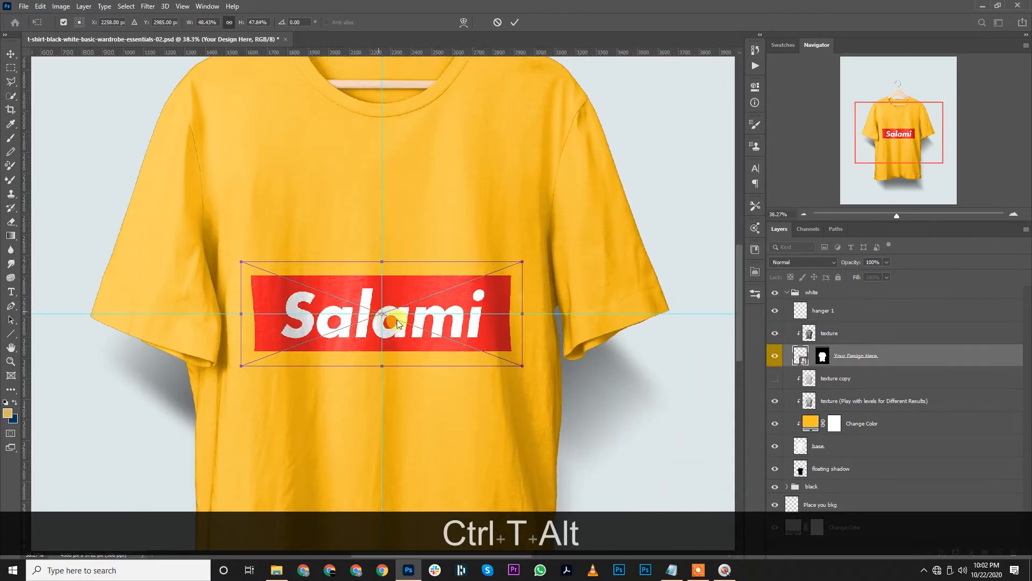
pyautogui.press('alt')
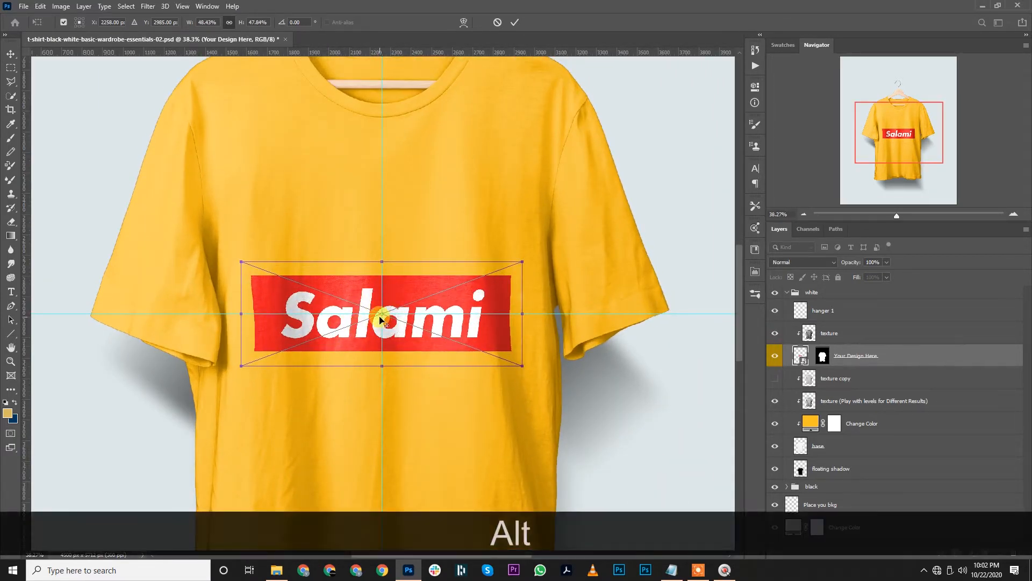
pyautogui.scroll(-6, 378, 339)
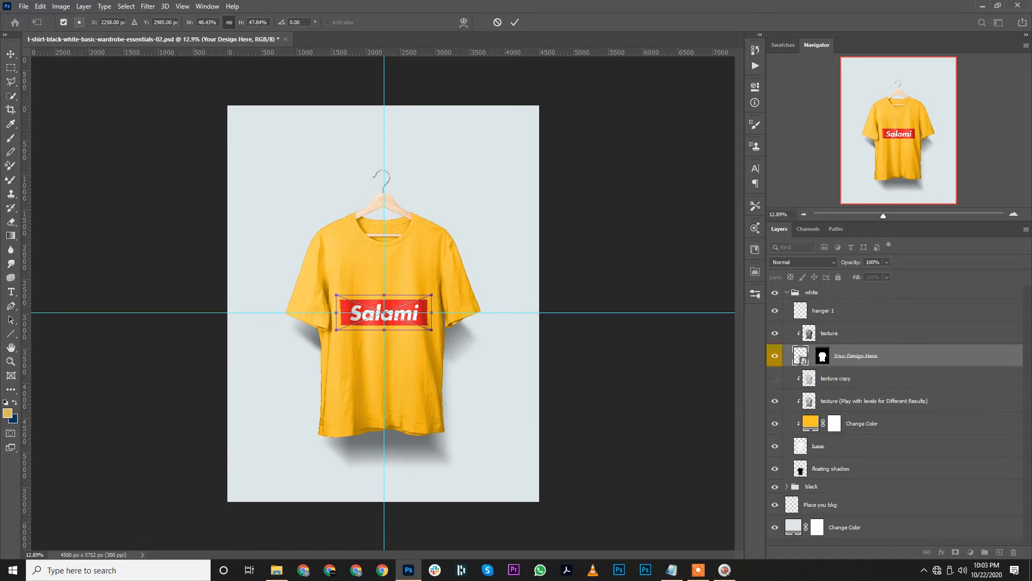
pyautogui.click(479, 241)
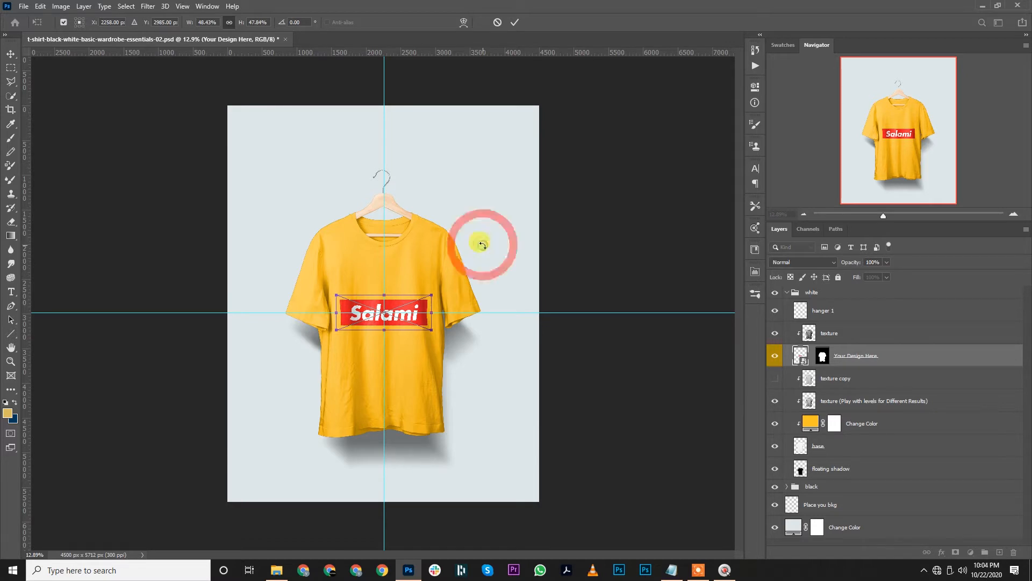
pyautogui.click(515, 22)
# Undo the Salami replacement and the guides, and close the Libraries view.
pyautogui.hotkey('ctrl', 'z')
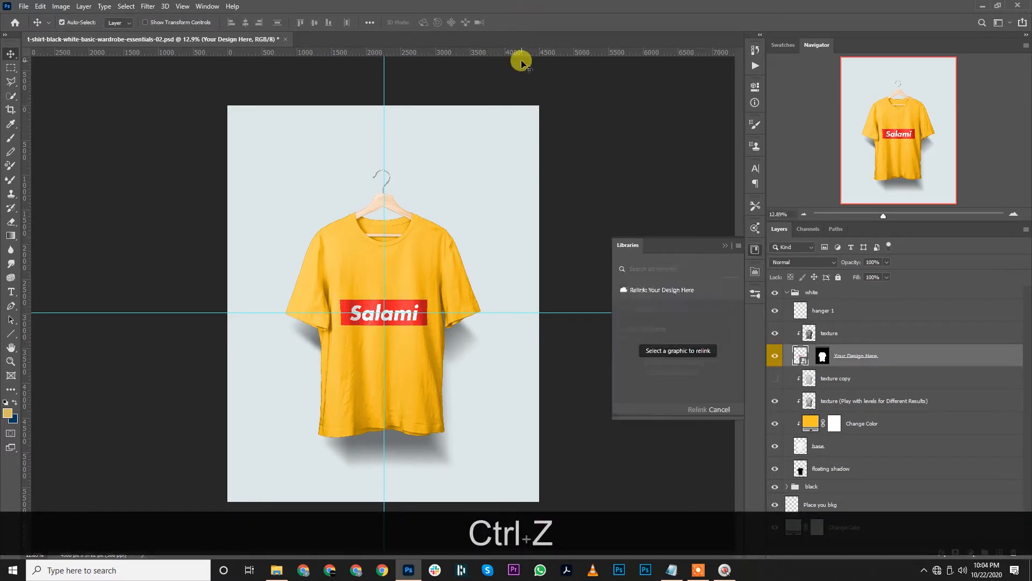
pyautogui.hotkey('ctrl', 'z')
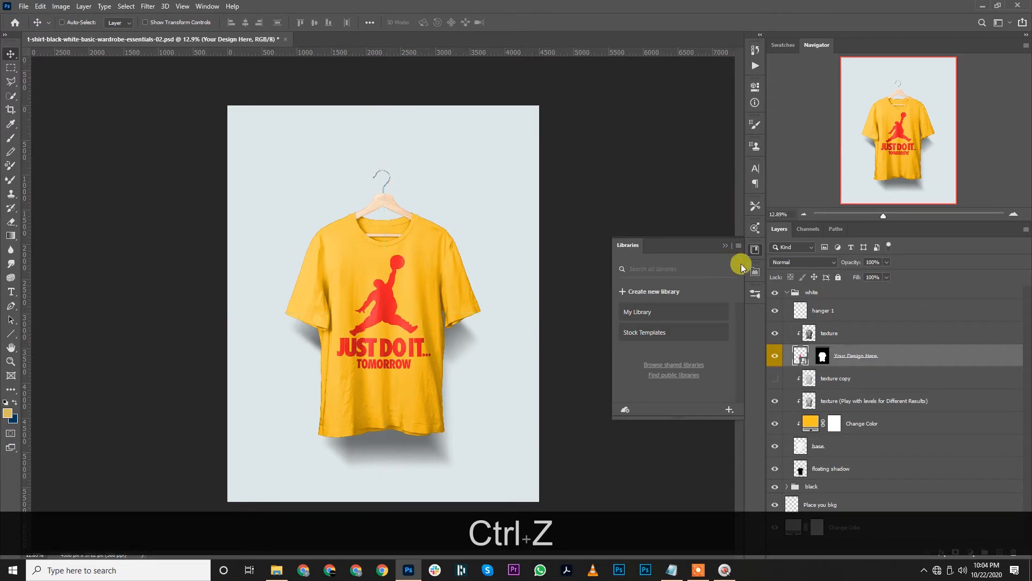
pyautogui.click(755, 251)
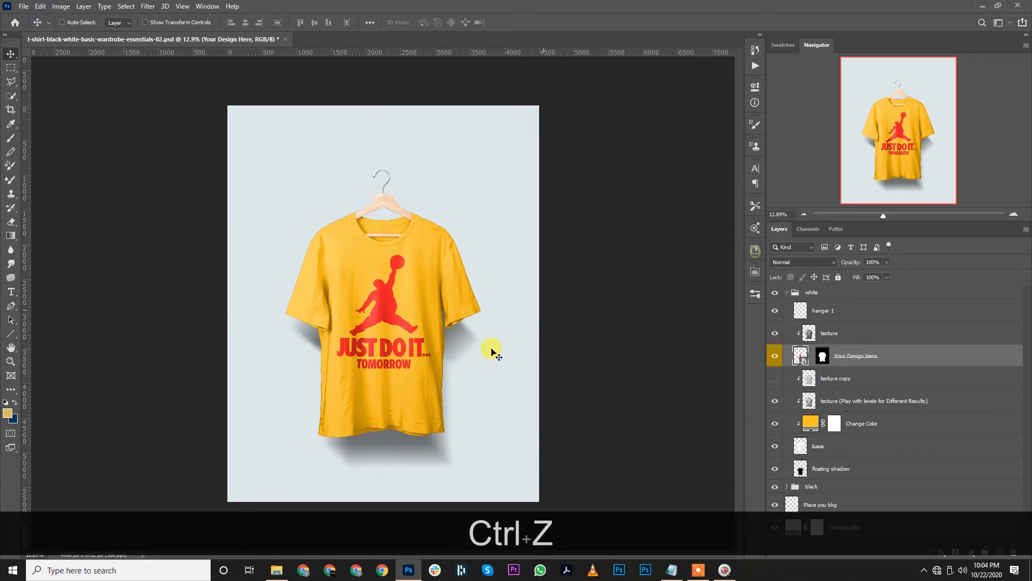
# From File Explorer, open nocoffee- nocutline-01.png and Salami nocutine-01.png as separate Photoshop documents.
pyautogui.click(290, 574)
pyautogui.click(438, 170)
pyautogui.keyDown('shift'); pyautogui.click(632, 161); pyautogui.keyUp('shift')
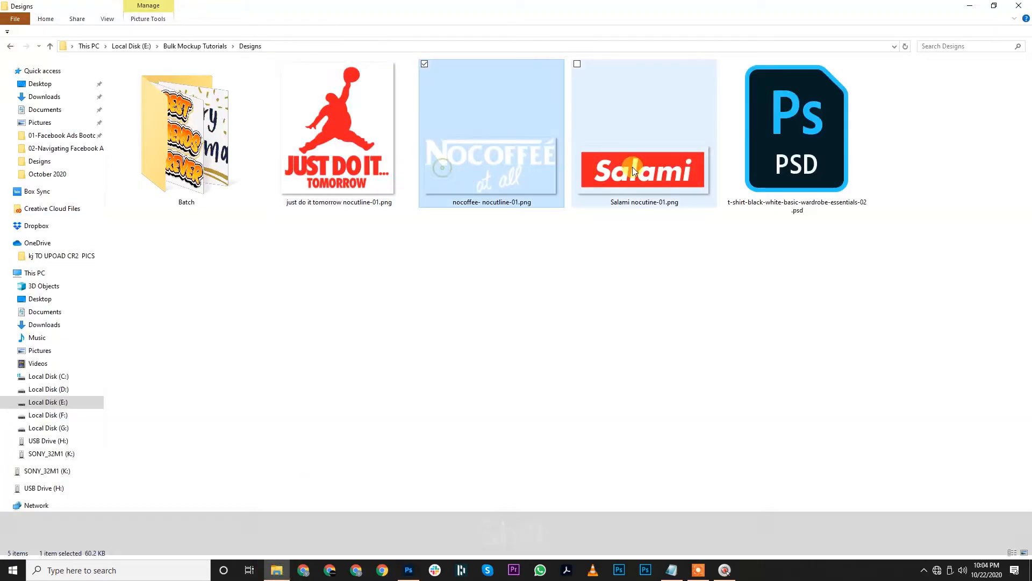
pyautogui.moveTo(490, 173); pyautogui.dragTo(479, 8)
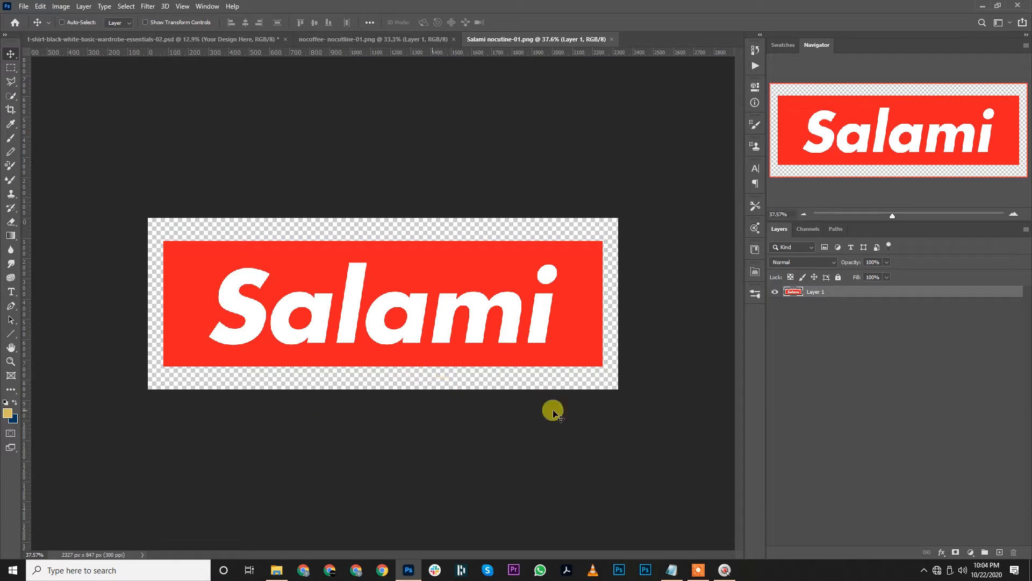
# Extend the canvas of nocoffee- nocutline-01.png to 250 percent height, keeping 100 percent width and a top-center anchor, and save it.
pyautogui.click(371, 40)
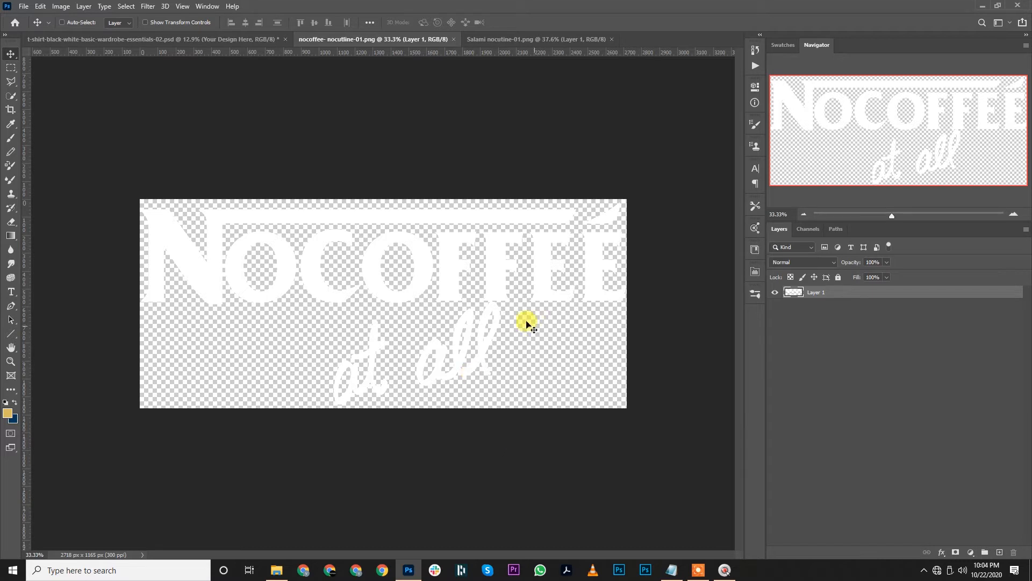
pyautogui.click(61, 6)
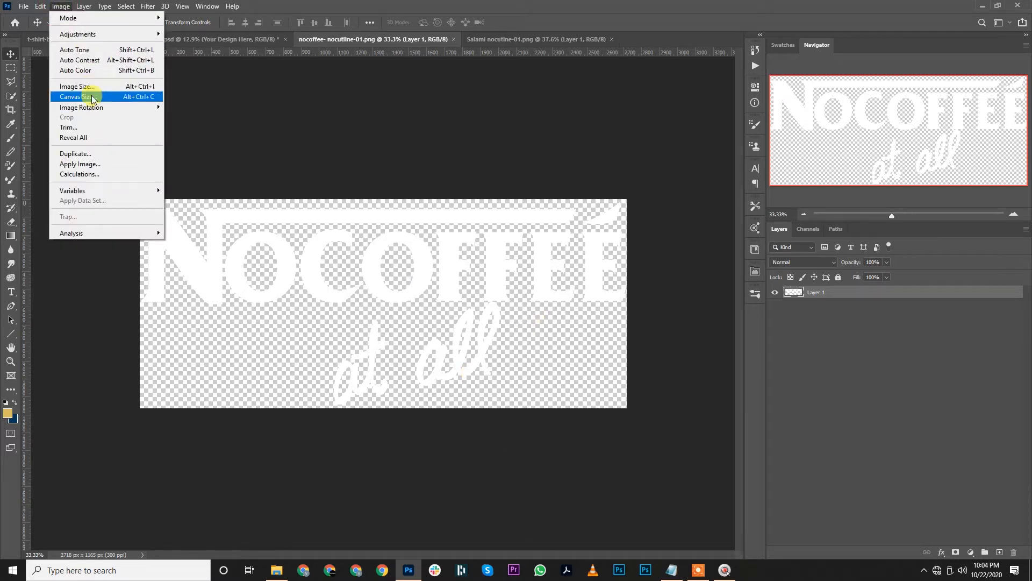
pyautogui.click(91, 96)
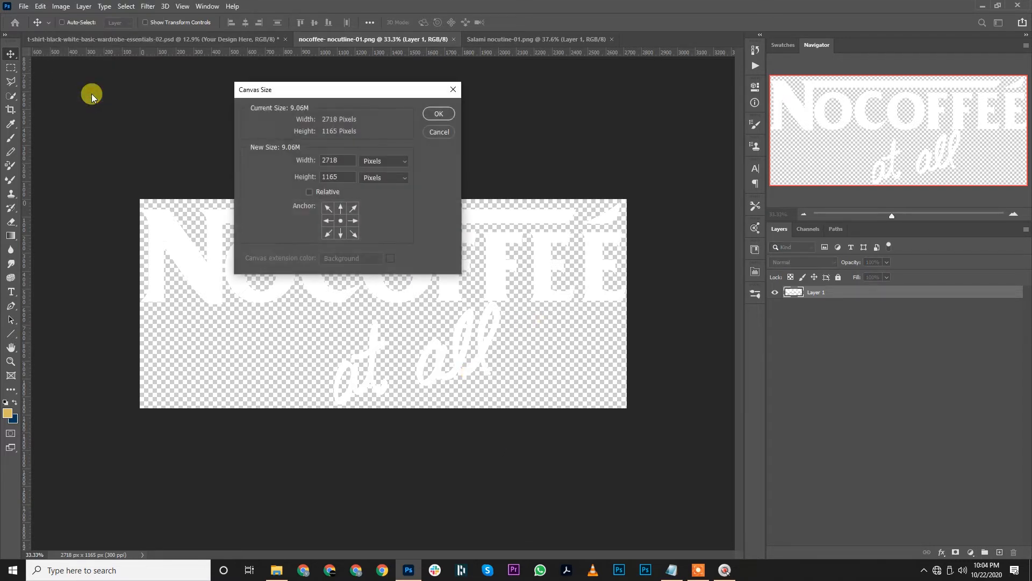
pyautogui.click(391, 161)
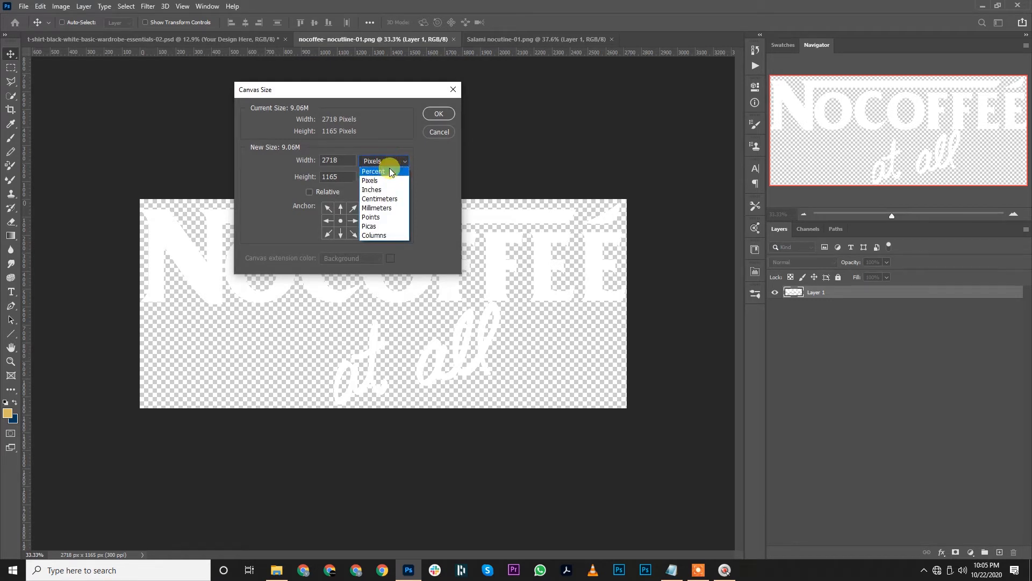
pyautogui.click(390, 170)
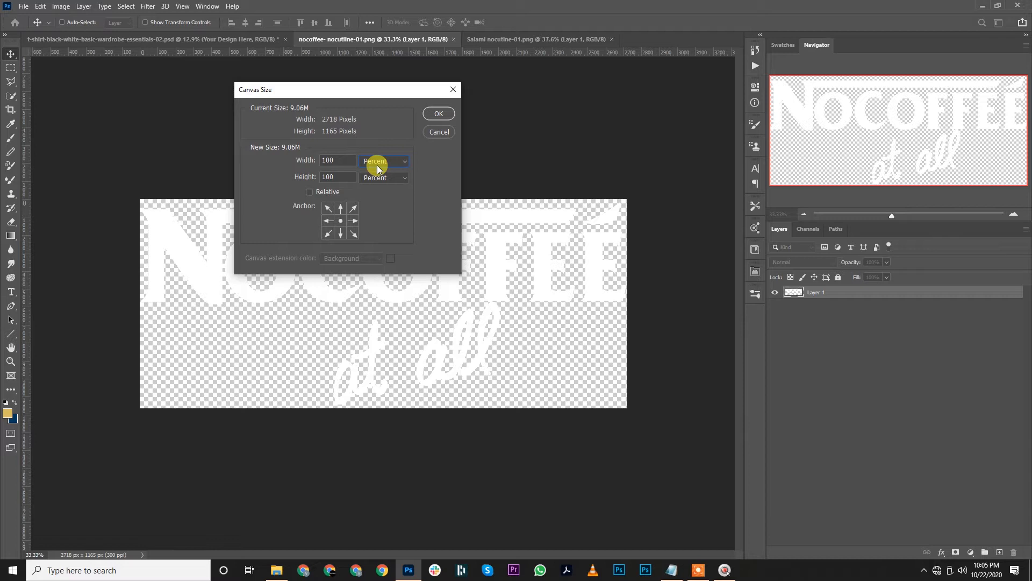
pyautogui.click(341, 208)
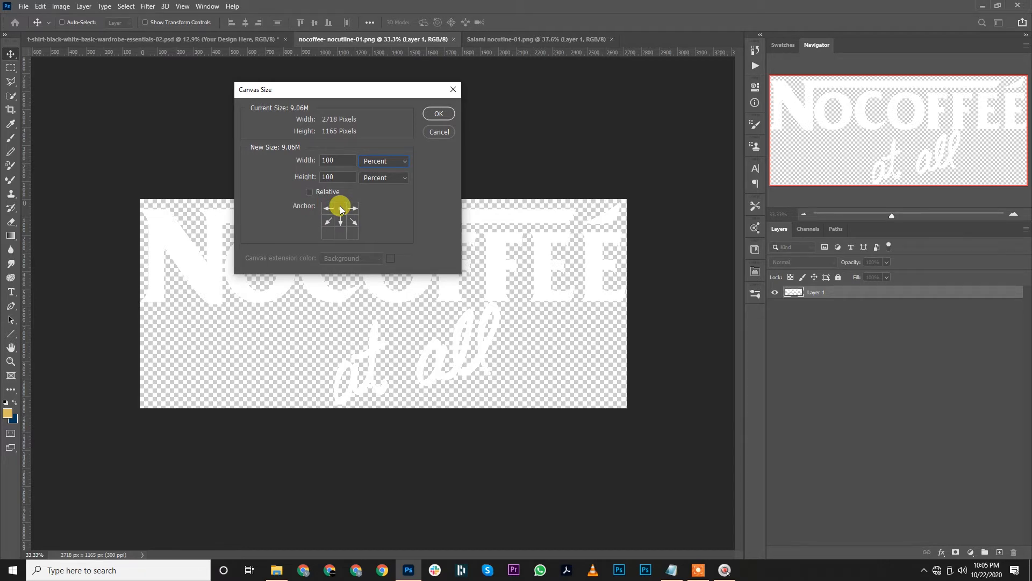
pyautogui.doubleClick(333, 177)
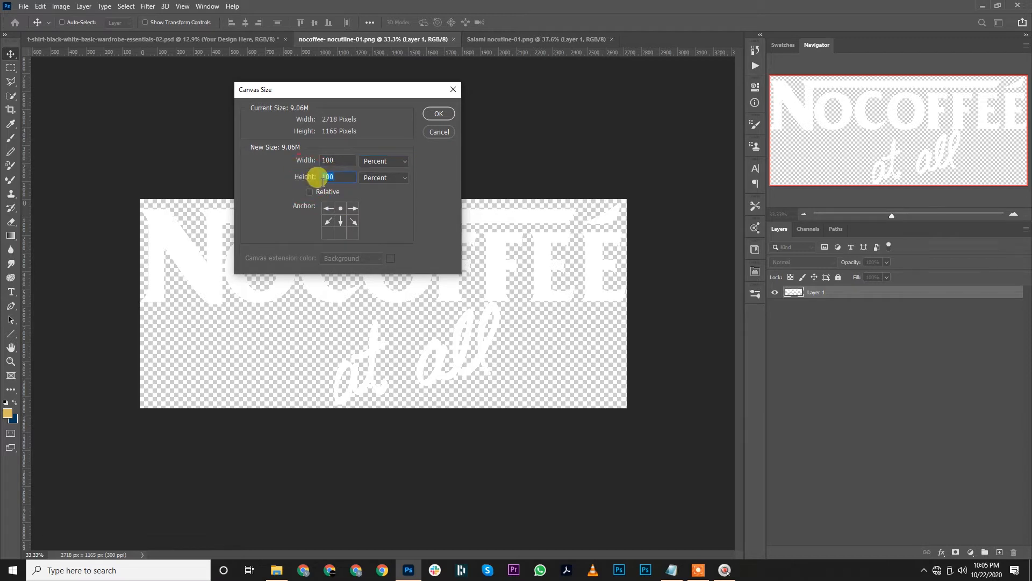
pyautogui.write('250')
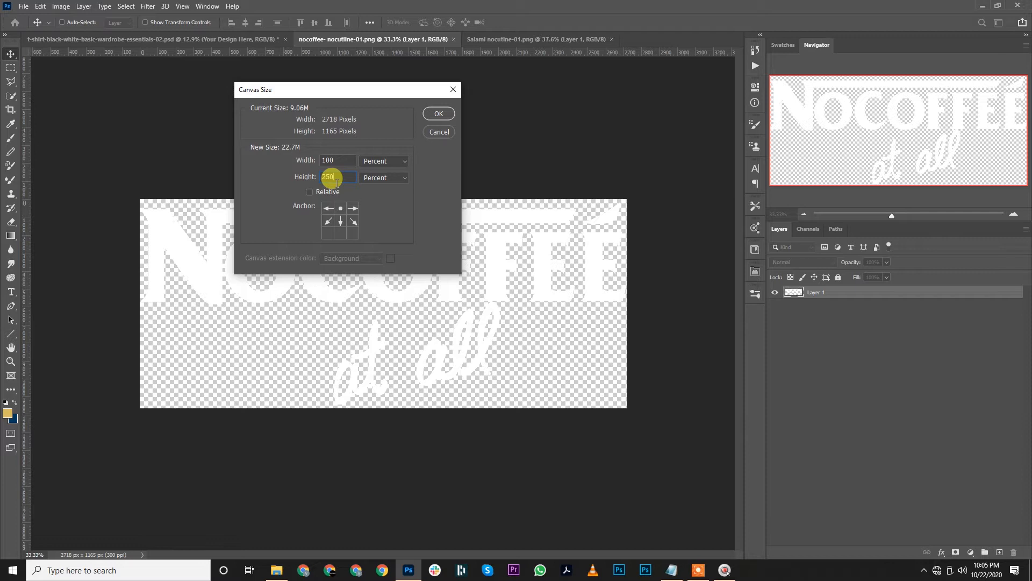
pyautogui.click(438, 111)
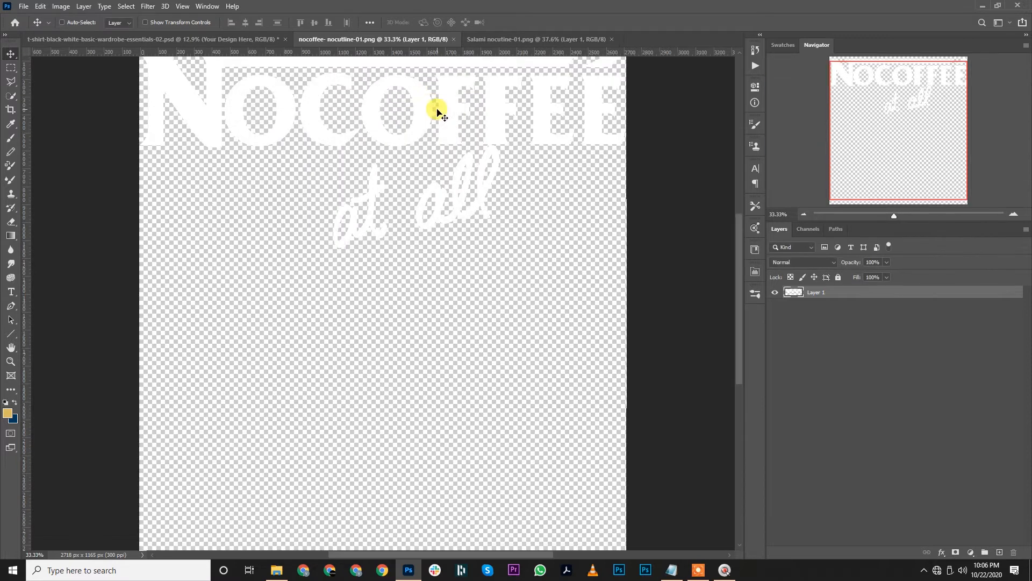
pyautogui.scroll(-1, 376, 260)
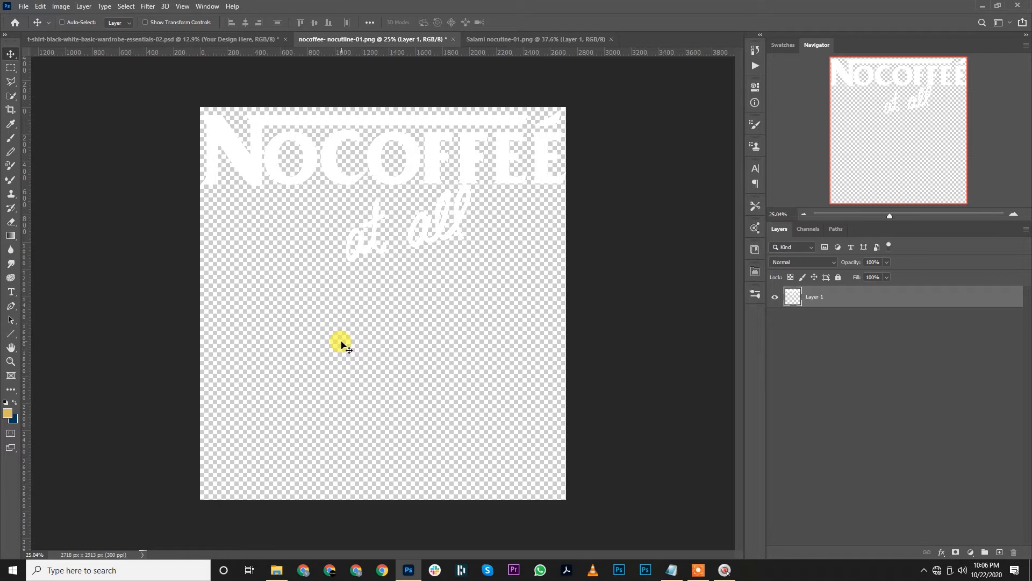
pyautogui.hotkey('ctrl', 's')
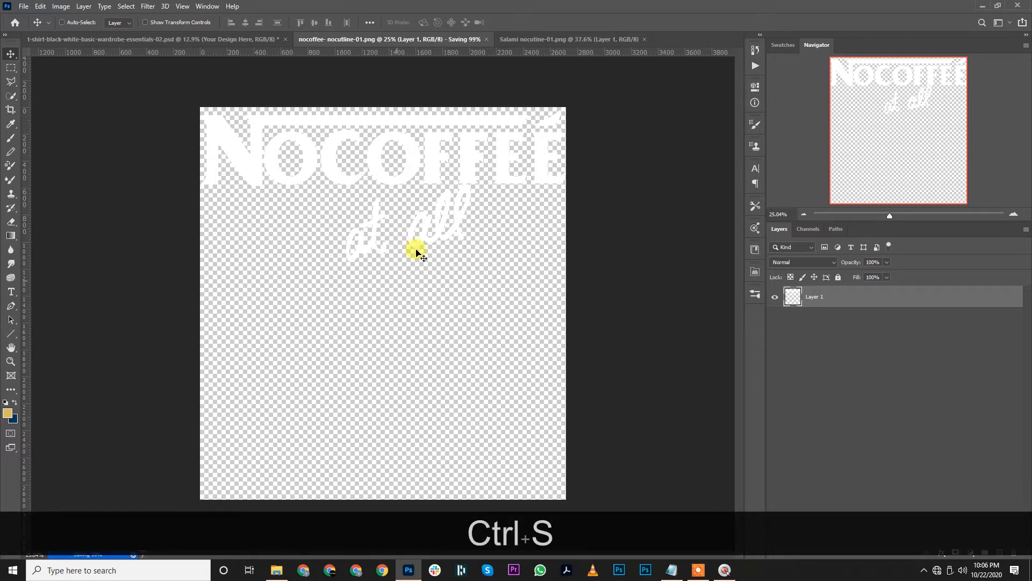
# Extend the canvas of Salami nocutine-01.png to 250 percent height, keeping 100 percent width and a top-center anchor.
pyautogui.click(522, 45)
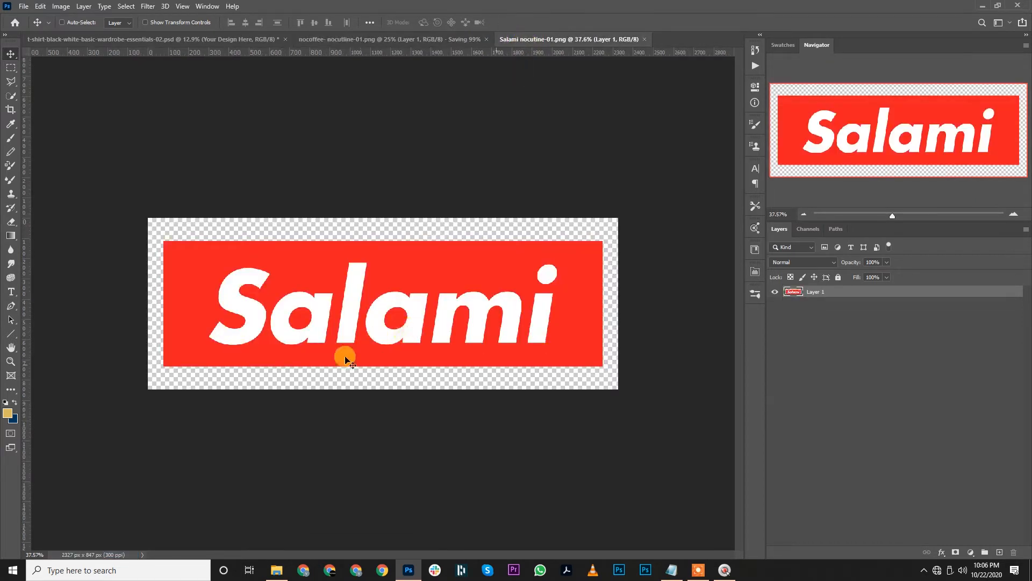
pyautogui.click(72, 6)
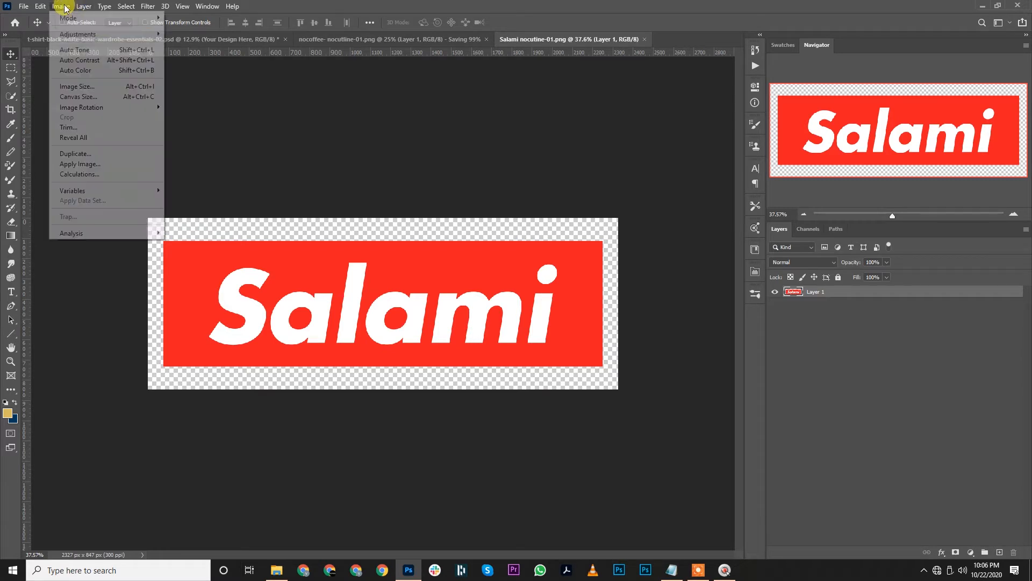
pyautogui.click(82, 95)
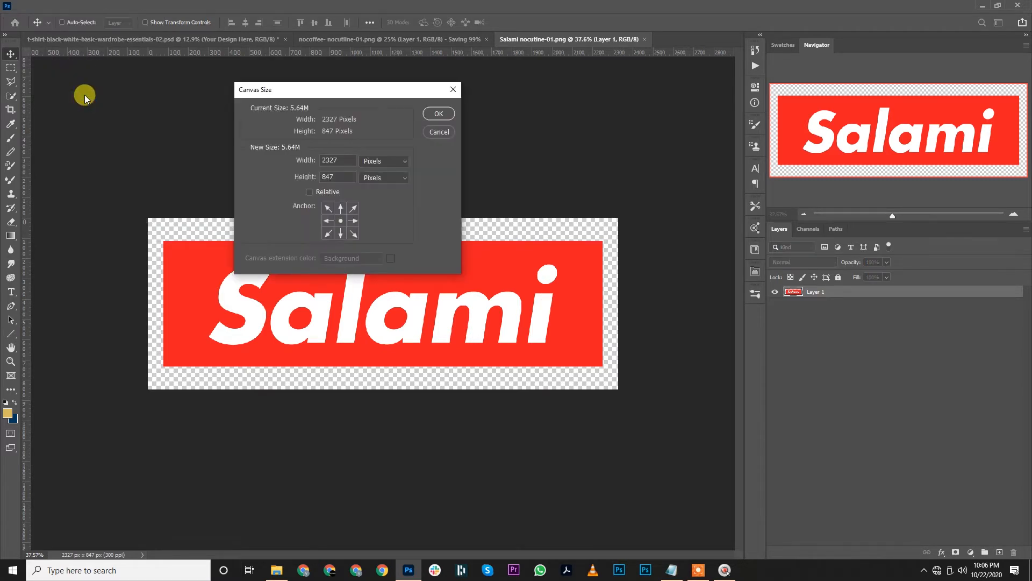
pyautogui.click(382, 159)
pyautogui.click(383, 169)
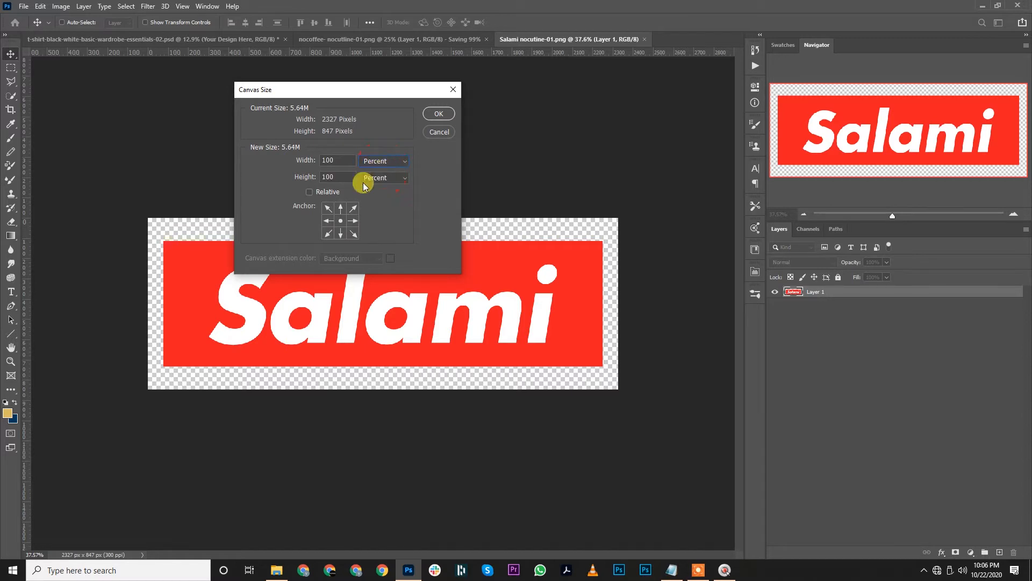
pyautogui.click(340, 208)
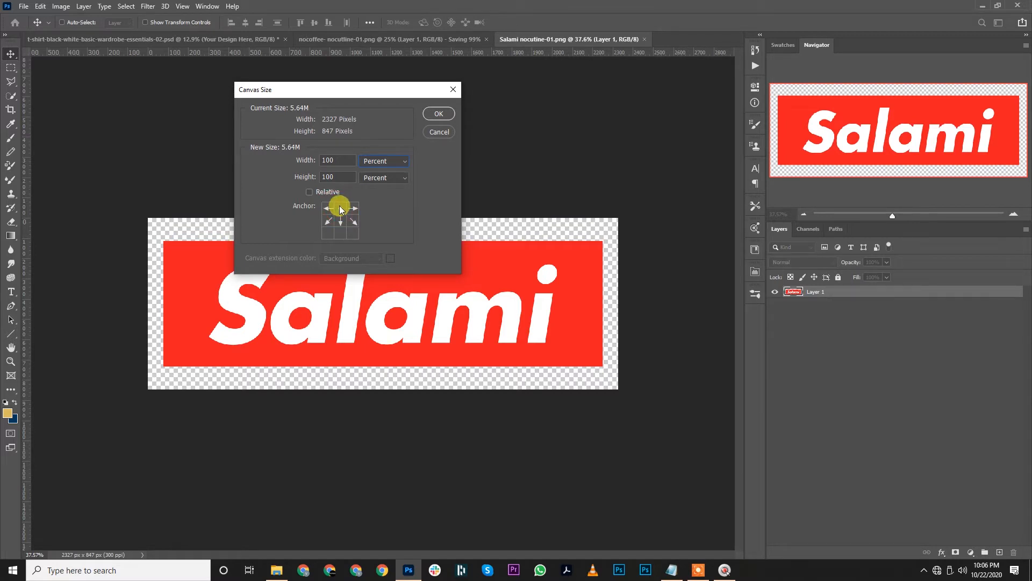
pyautogui.doubleClick(343, 176)
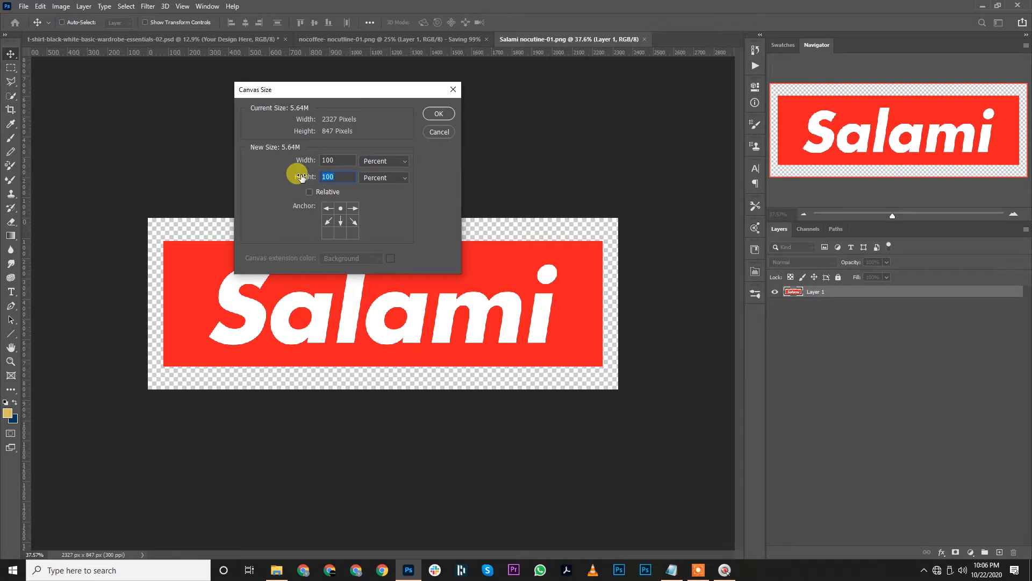
pyautogui.write('250')
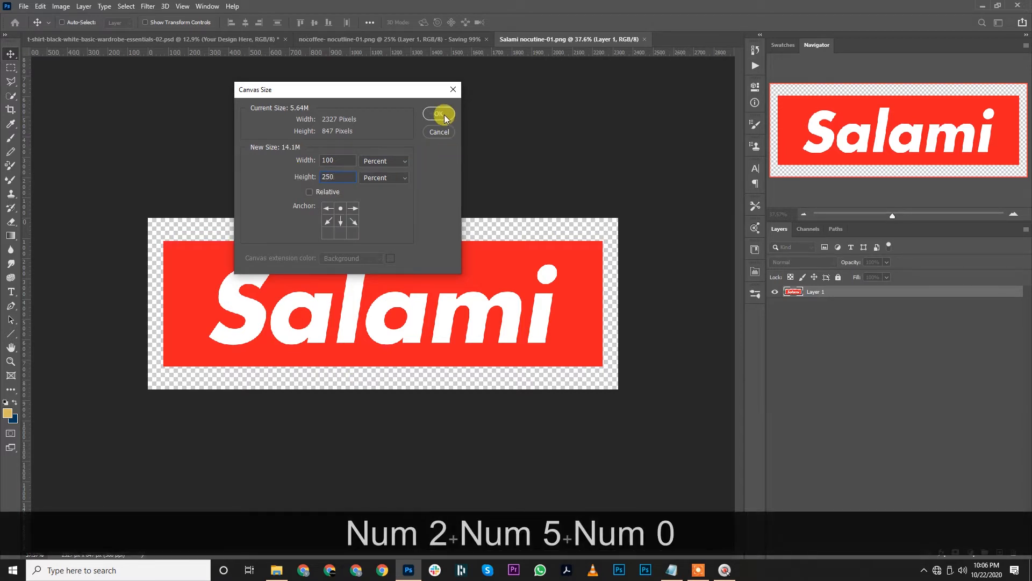
pyautogui.click(440, 114)
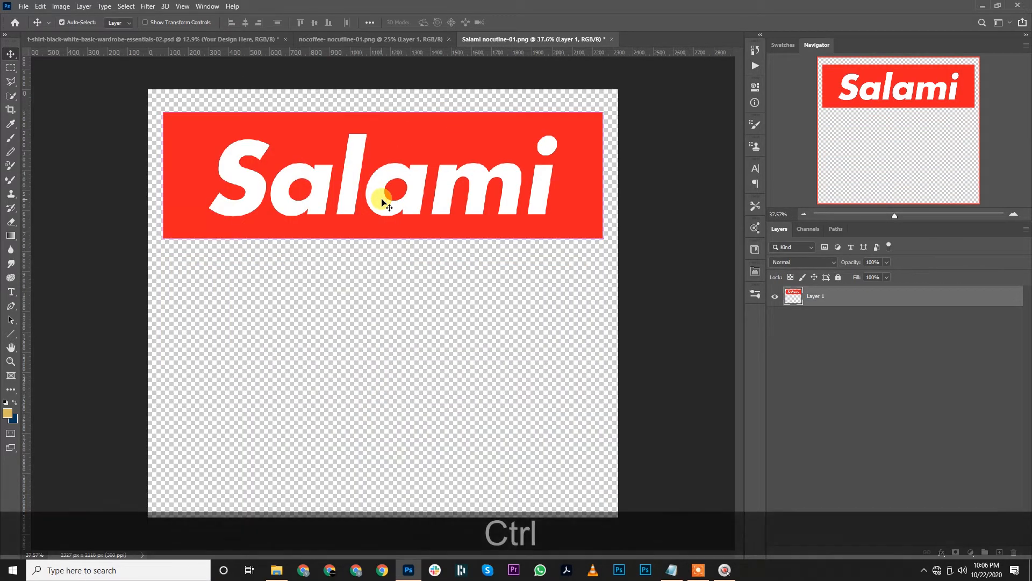
# Save Salami nocutine-01.png and close both design PNG documents.
pyautogui.hotkey('ctrl', 's')
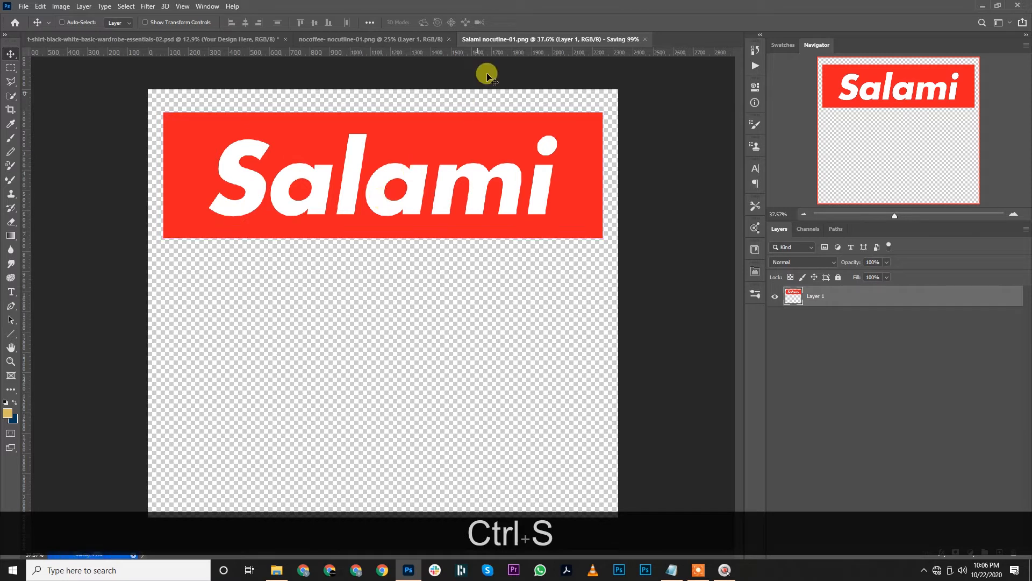
pyautogui.click(448, 40)
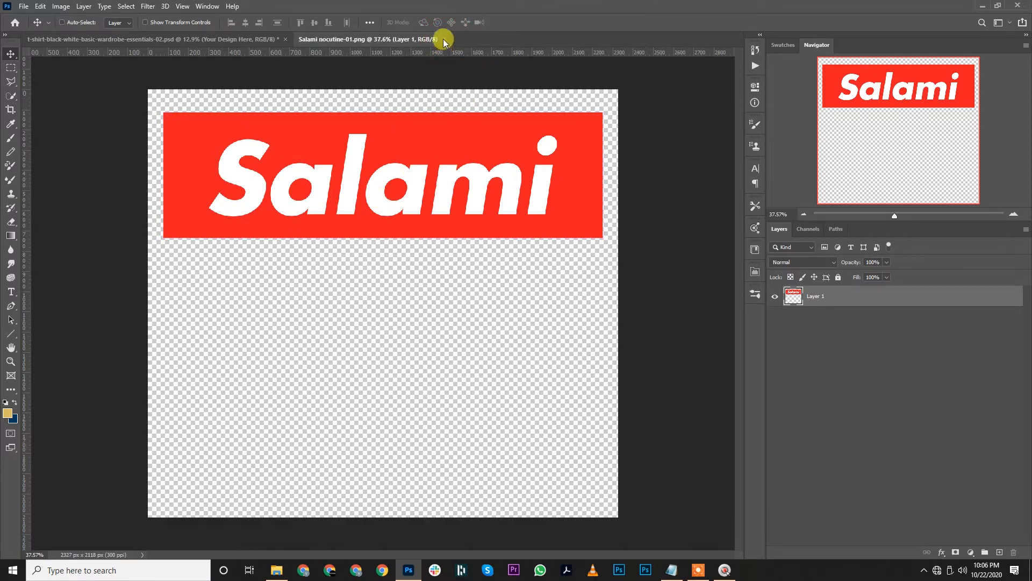
pyautogui.click(444, 40)
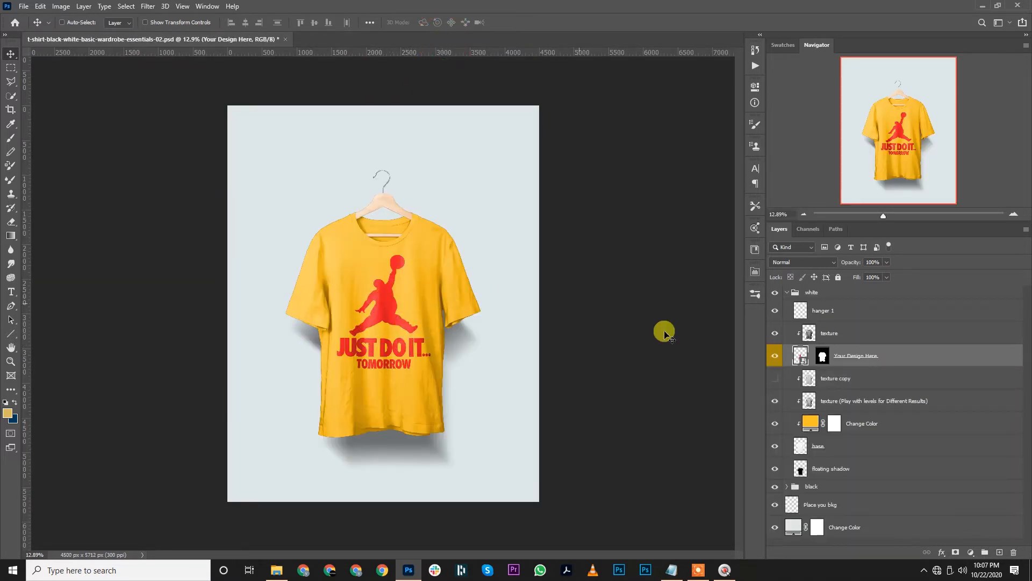
# Replace the Your Design Here layer's contents with the extended nocoffee- nocutline-01.png, and undo the replacement.
pyautogui.rightClick(891, 358)
pyautogui.click(805, 250)
pyautogui.click(256, 98)
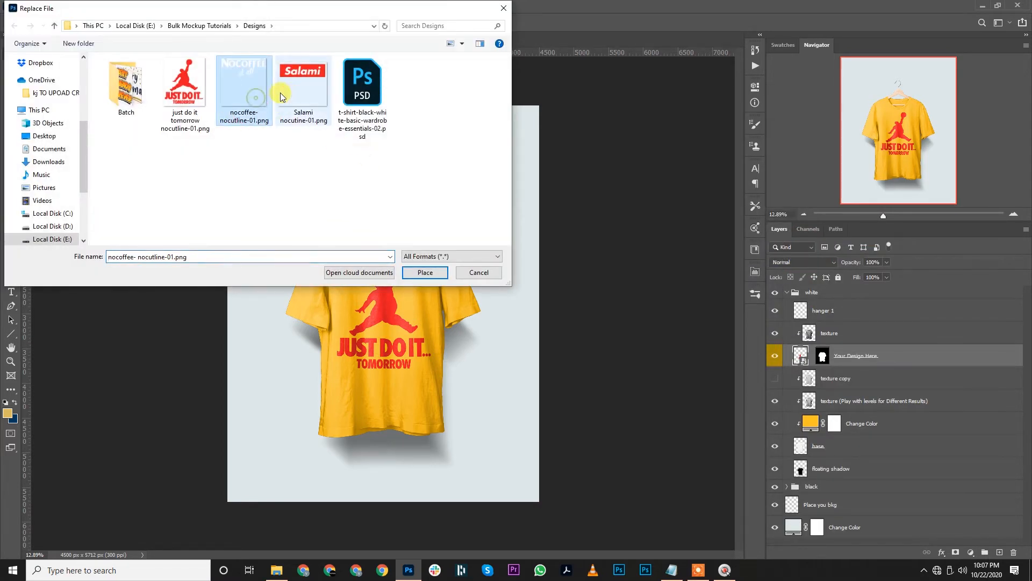
pyautogui.click(285, 93)
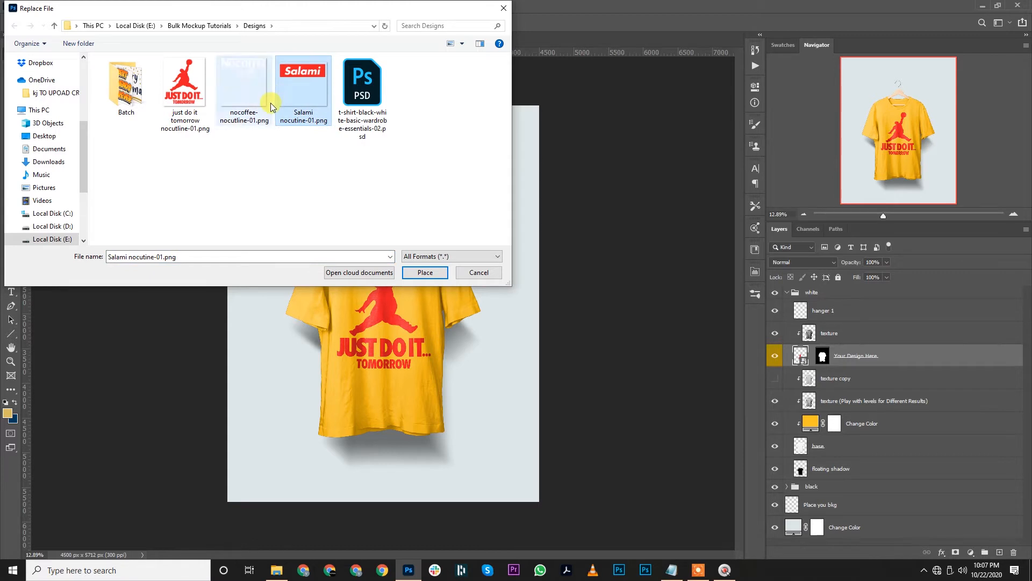
pyautogui.click(243, 95)
pyautogui.click(425, 271)
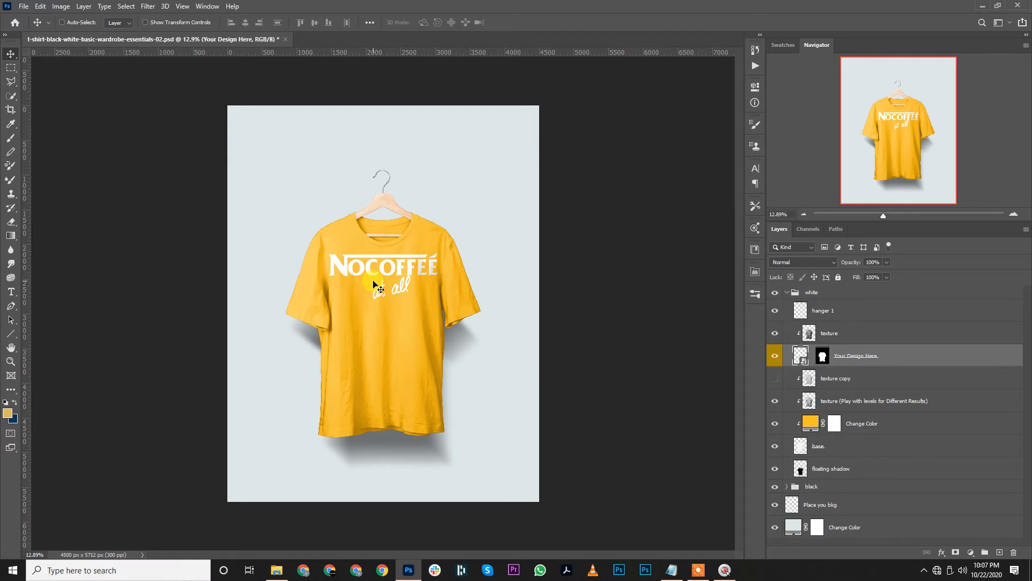
pyautogui.hotkey('ctrl', 'z')
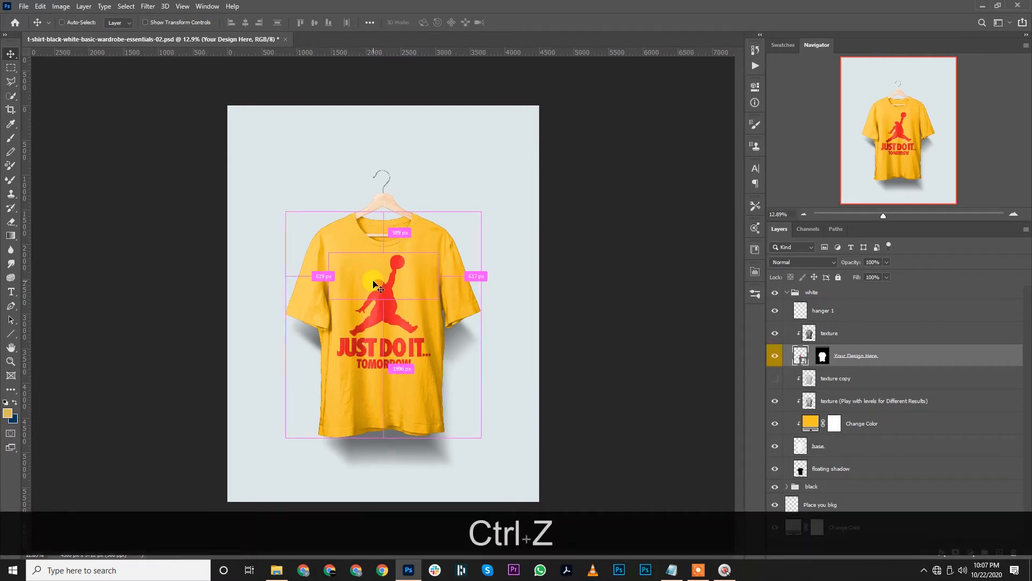
# Replace the Your Design Here layer's contents with the extended Salami nocutine-01.png, and save and close the t-shirt mockup.
pyautogui.rightClick(871, 358)
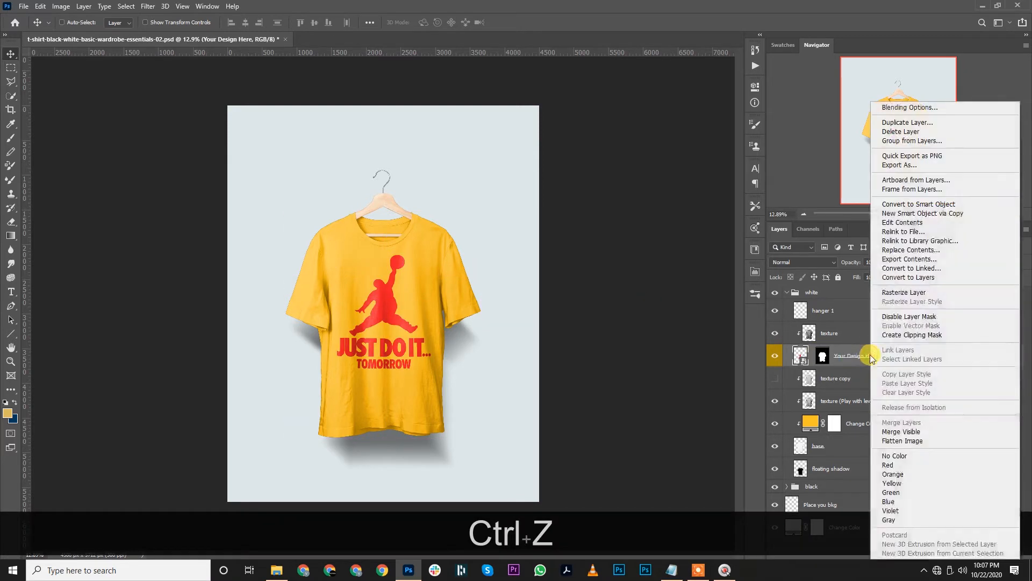
pyautogui.click(944, 250)
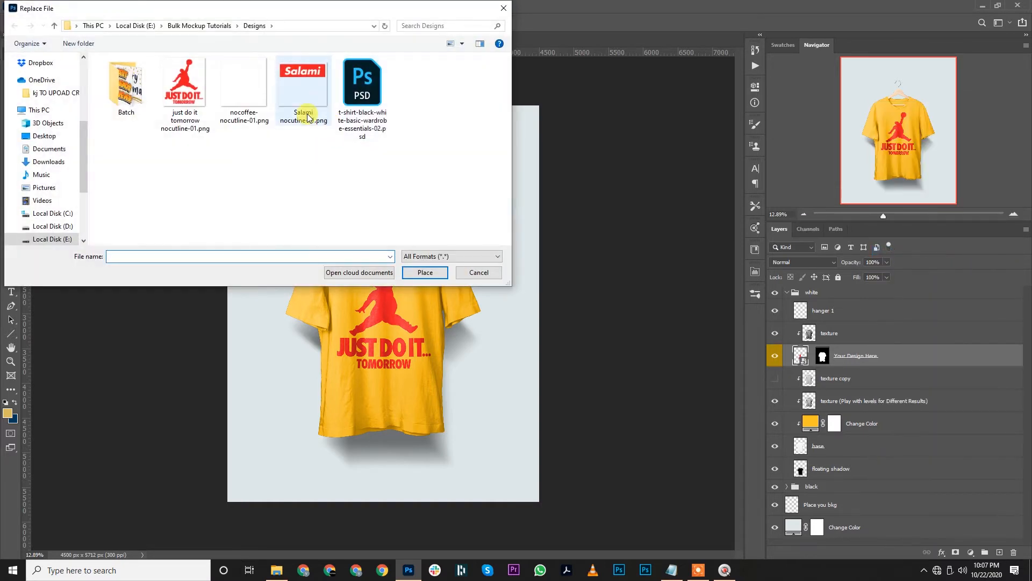
pyautogui.click(303, 97)
pyautogui.click(425, 272)
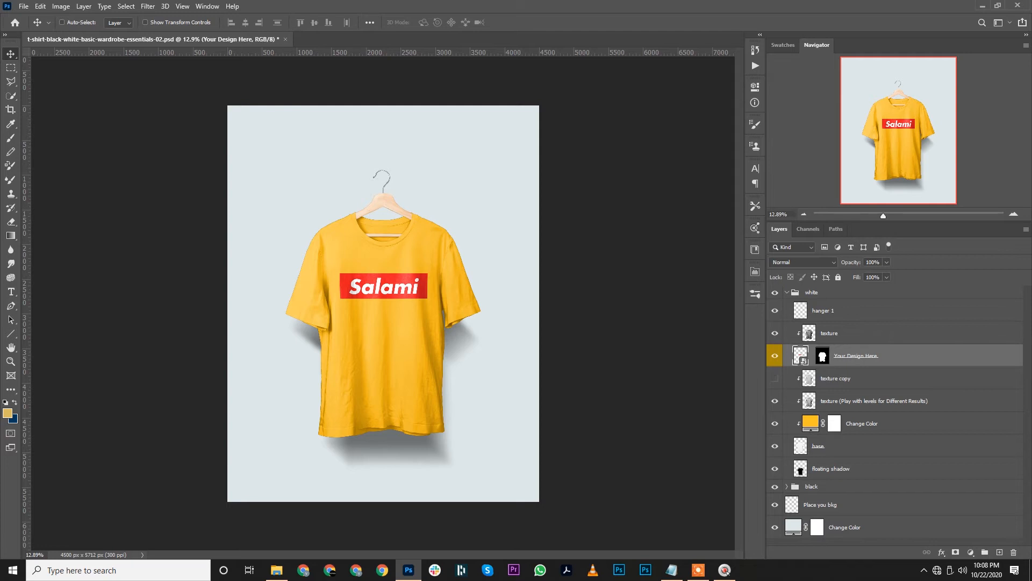
pyautogui.hotkey('ctrl', 's')
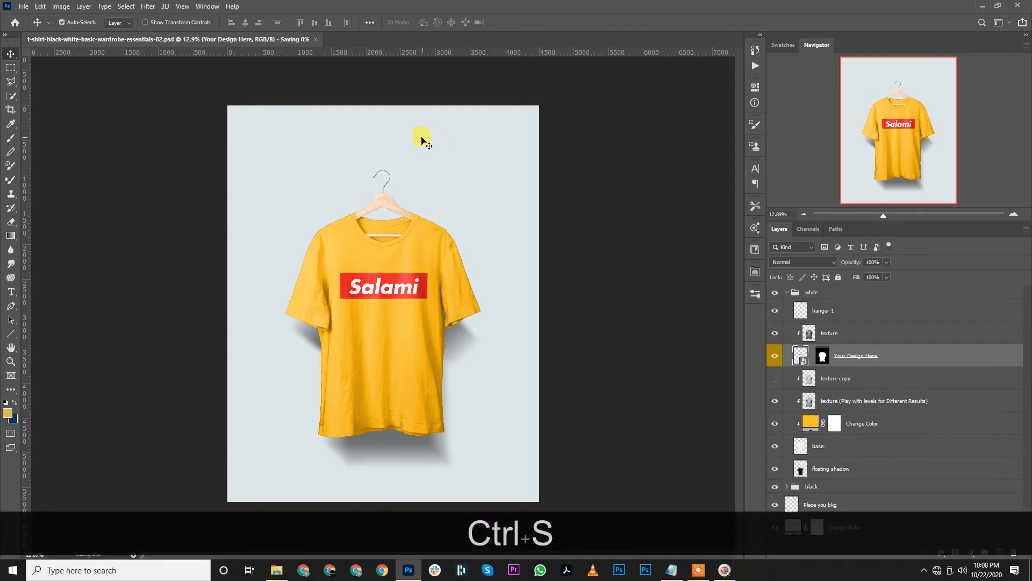
pyautogui.click(319, 40)
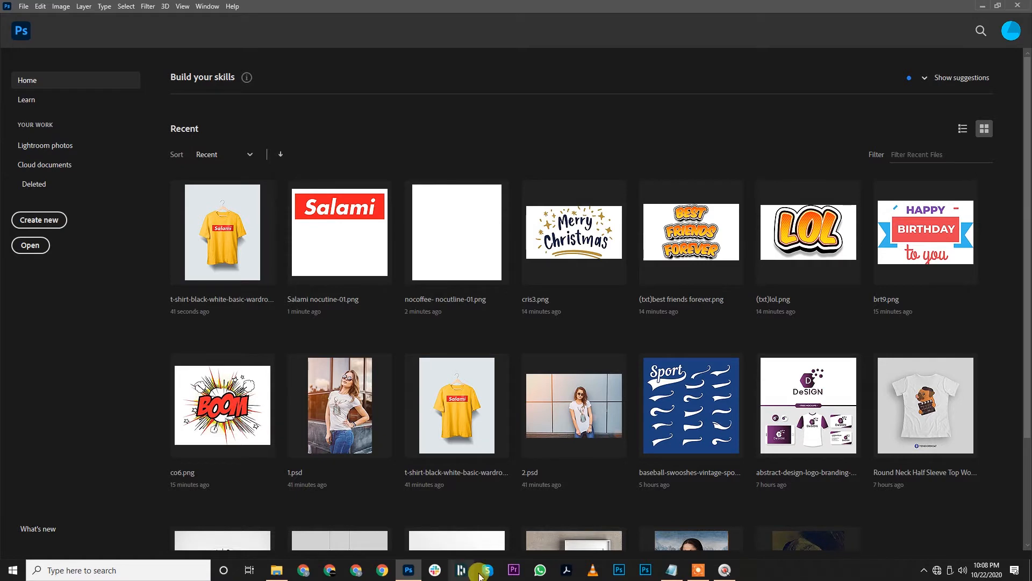
# Show the Actions and create a new action set named Add negative space.
pyautogui.click(207, 6)
pyautogui.click(215, 81)
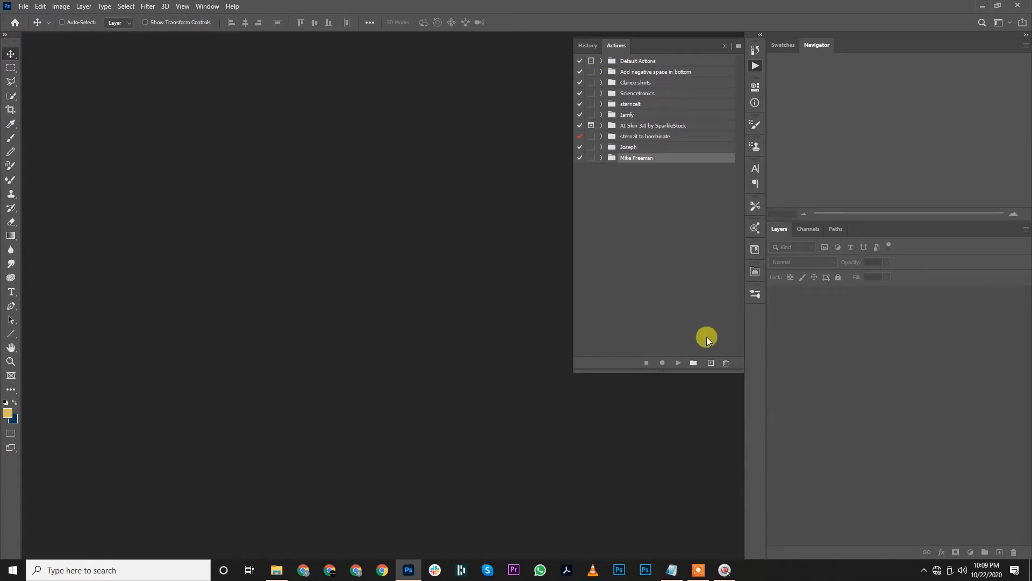
pyautogui.click(694, 363)
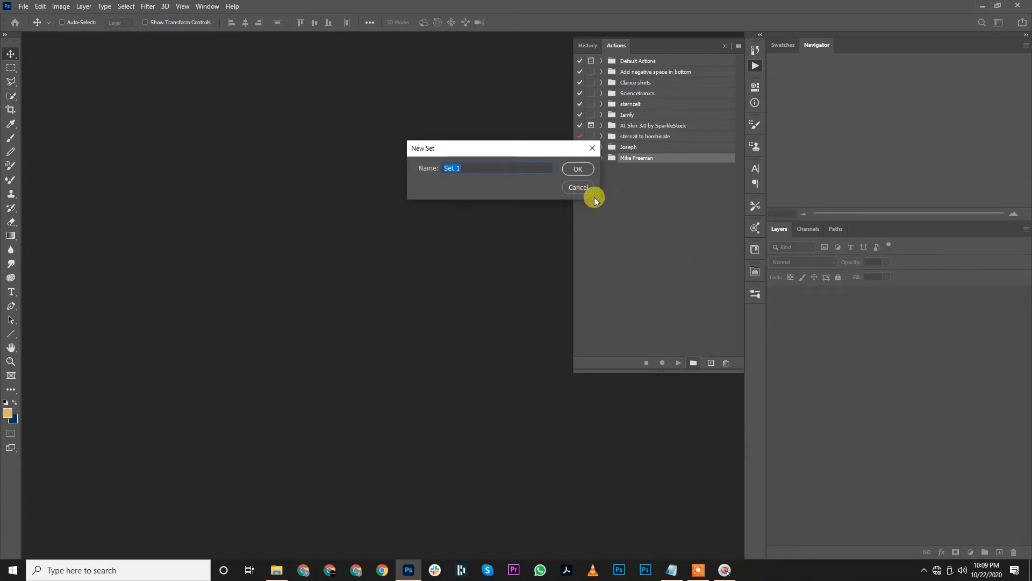
pyautogui.press('shift')
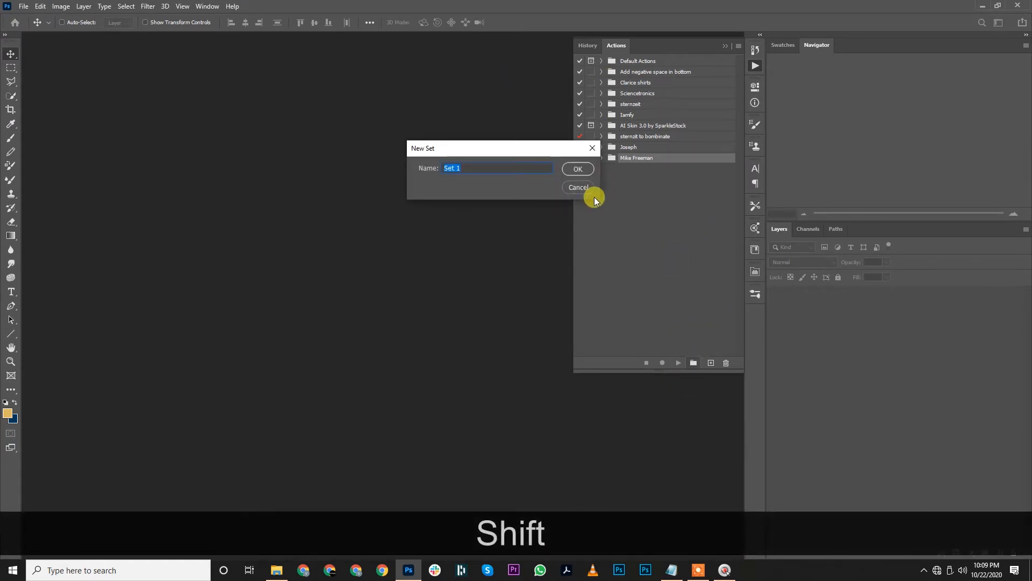
pyautogui.write('S')
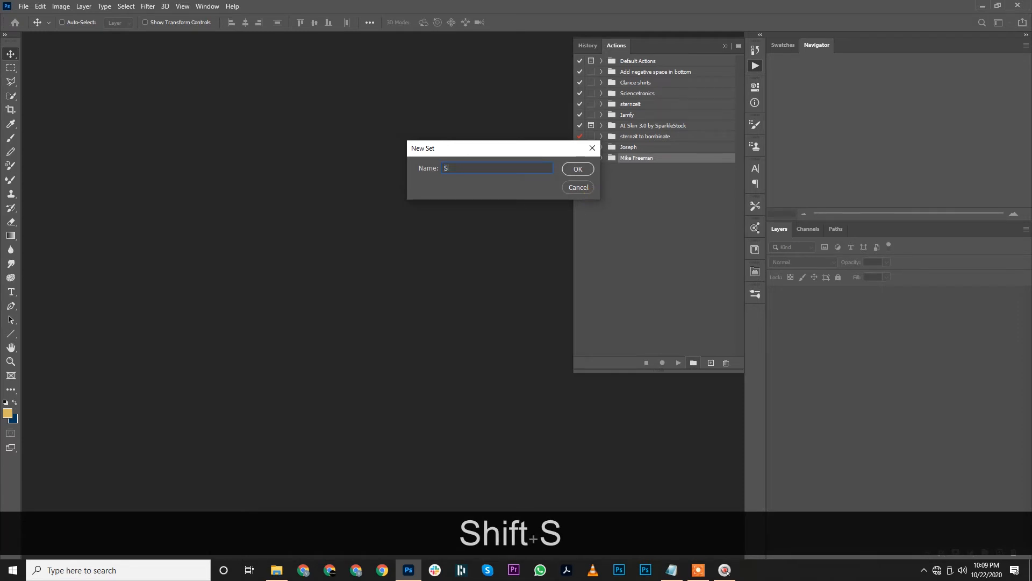
pyautogui.write('d')
pyautogui.press('BackSpace')
pyautogui.press('BackSpace')
pyautogui.write('Add ')
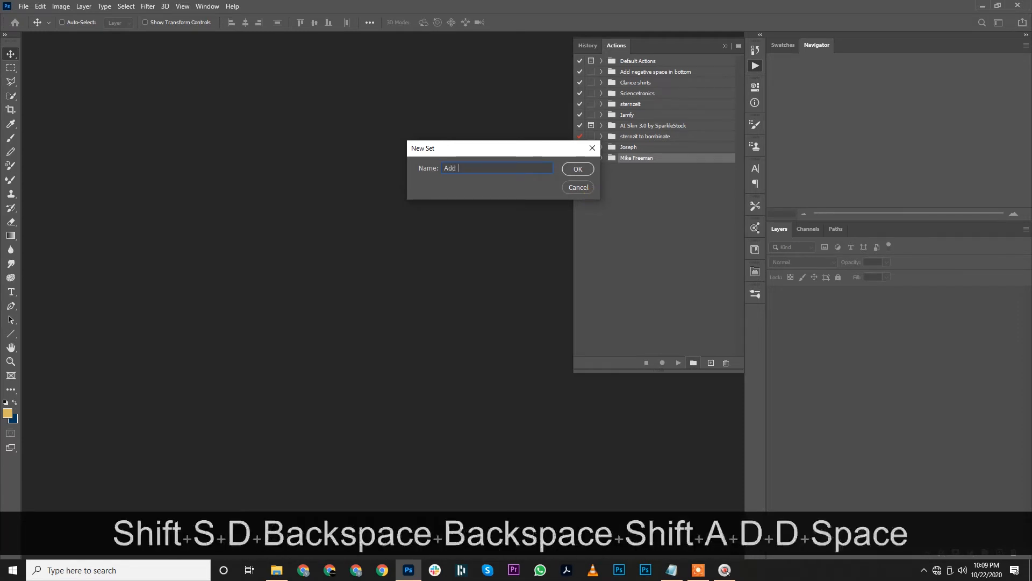
pyautogui.write('negative space')
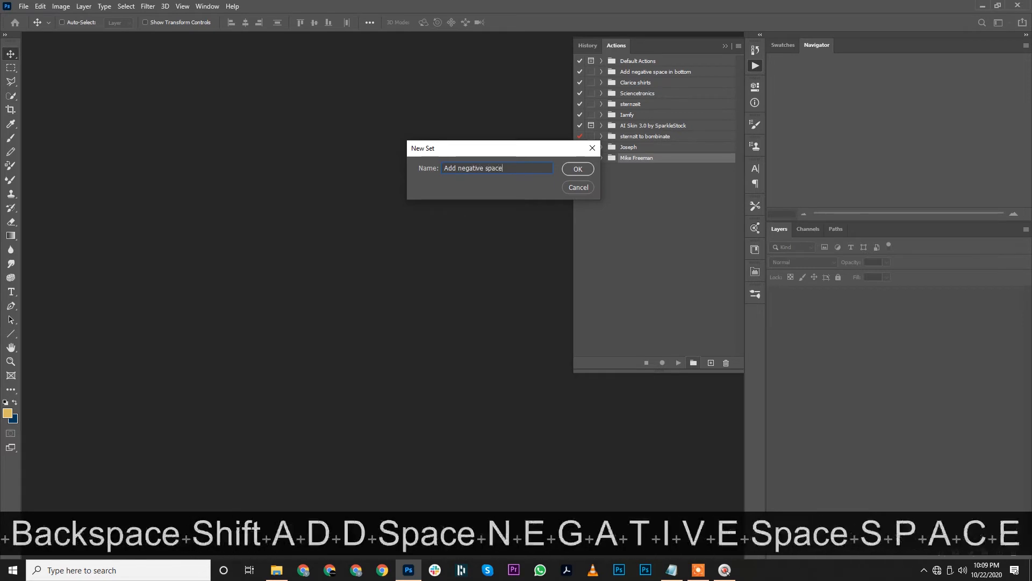
pyautogui.press('Return')
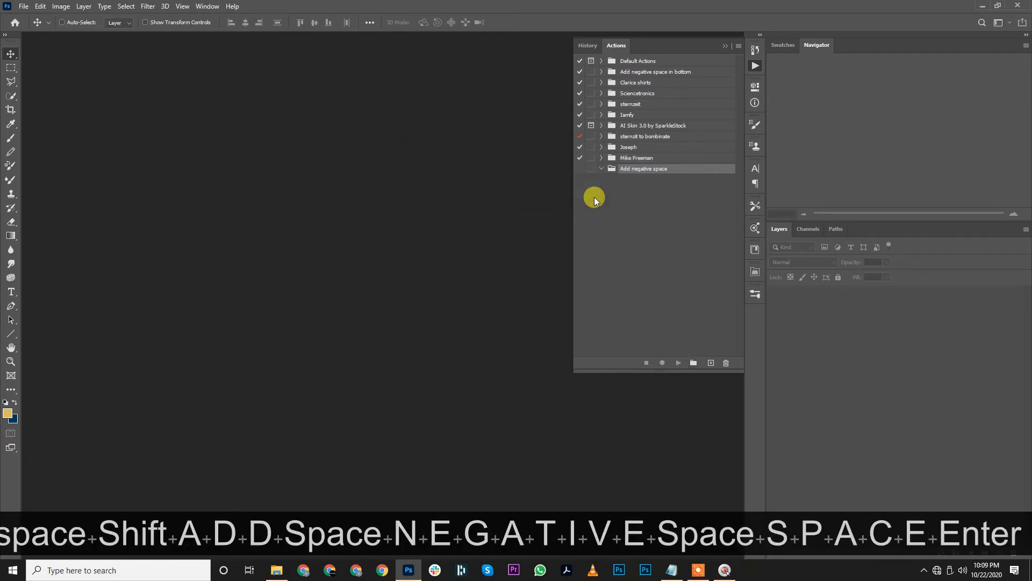
# Create an action named Add 200% in the Add negative space set and stop its recording.
pyautogui.click(711, 364)
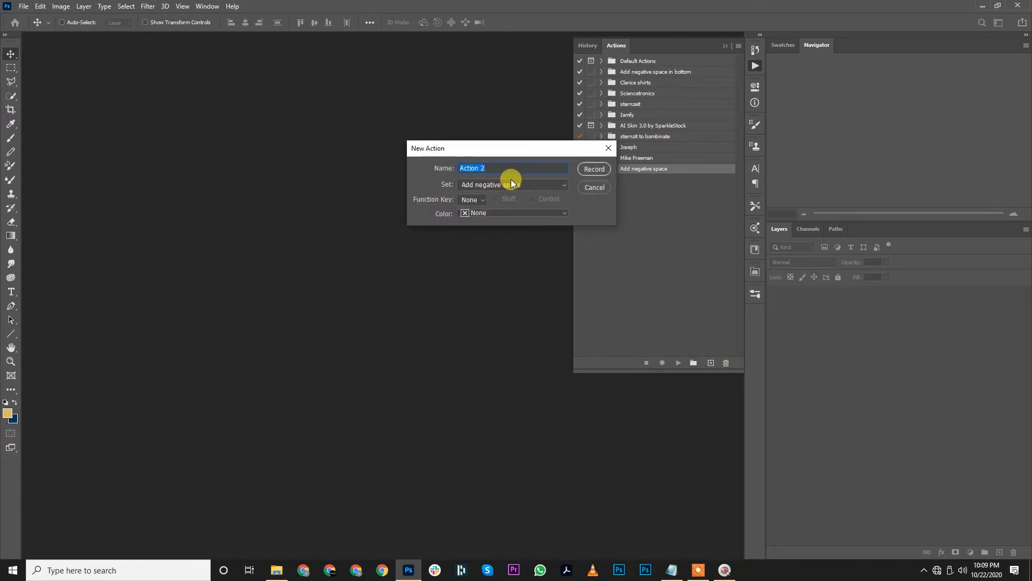
pyautogui.write('Add 200')
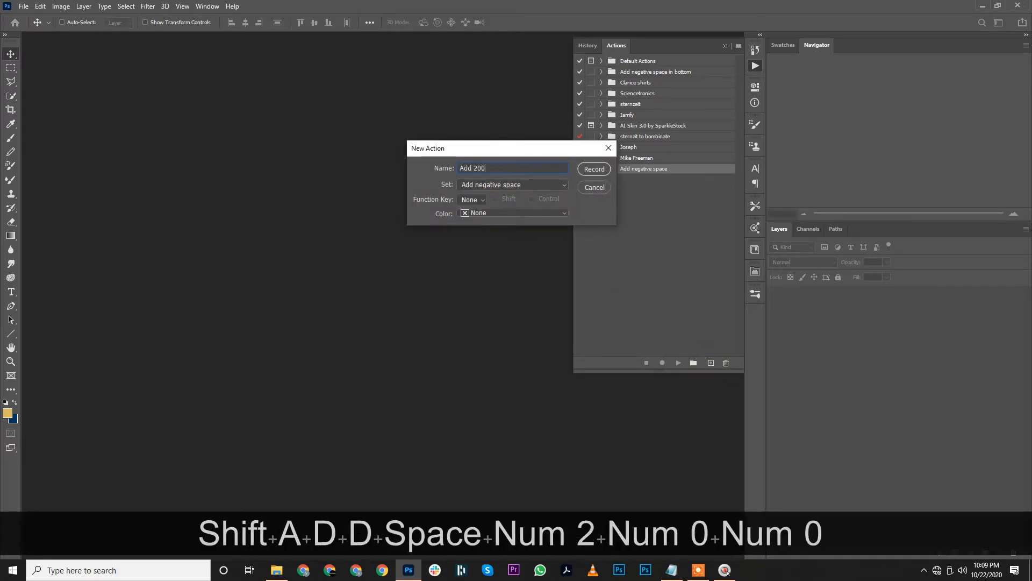
pyautogui.write('%')
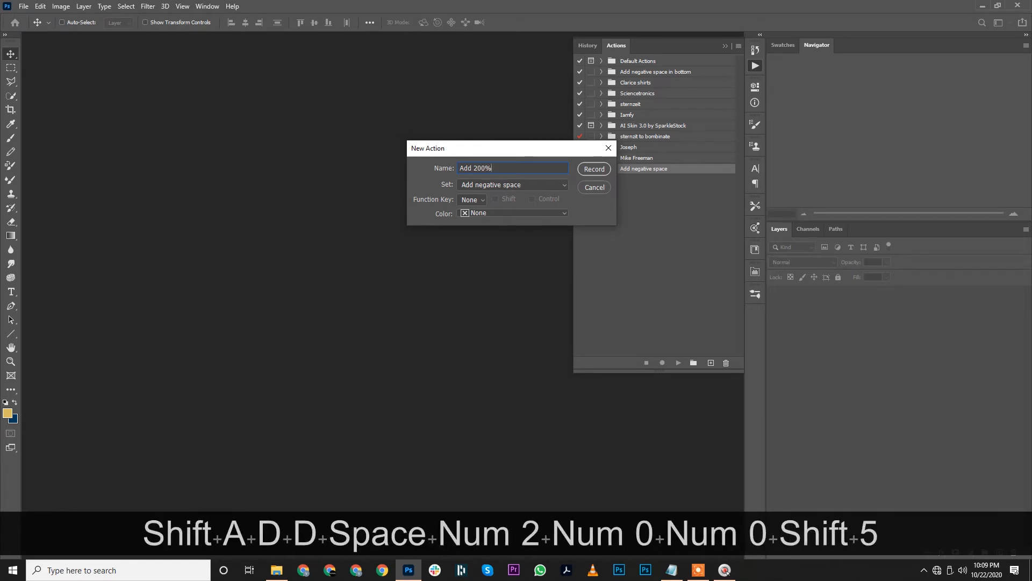
pyautogui.click(584, 168)
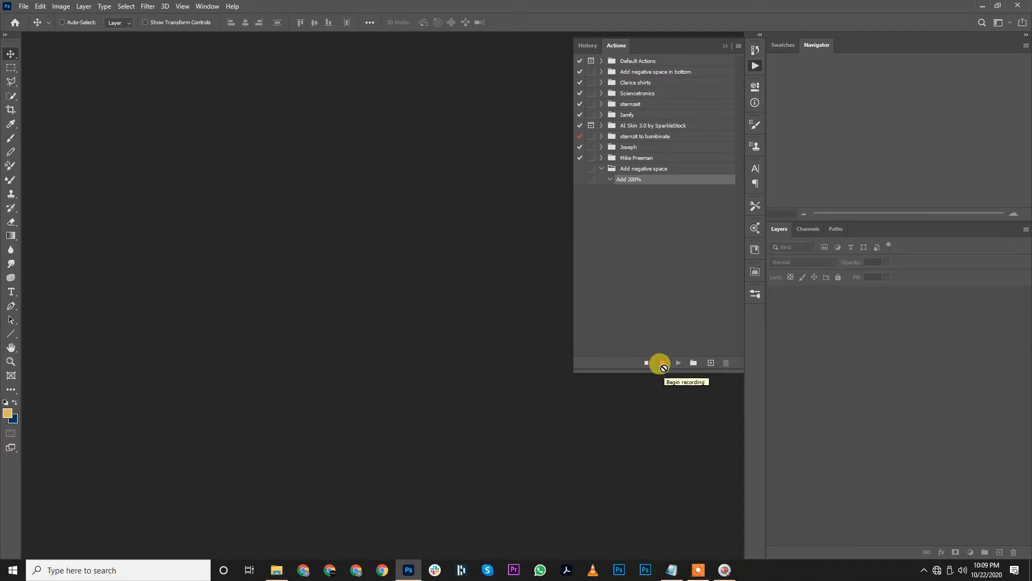
pyautogui.click(663, 364)
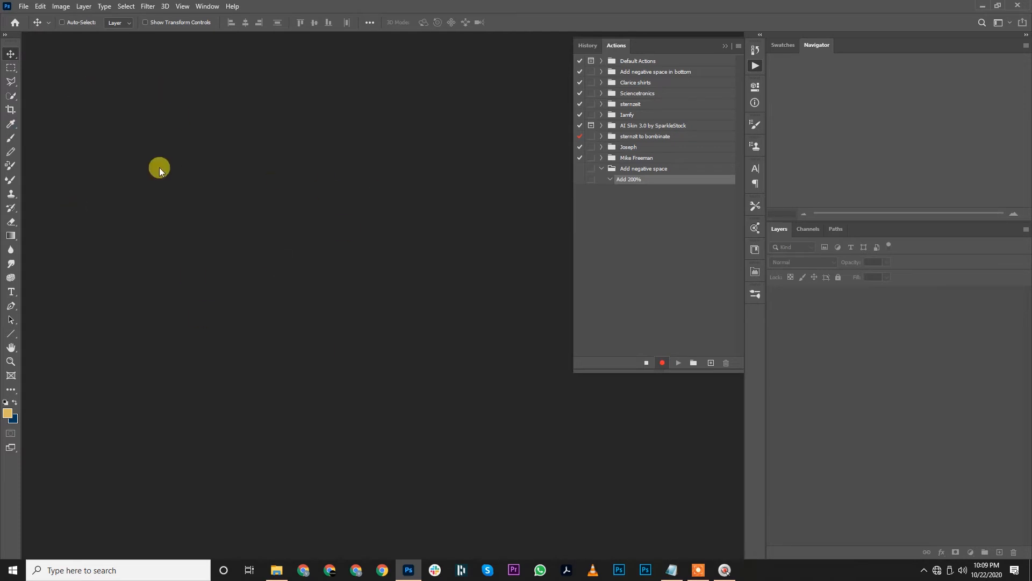
pyautogui.click(645, 363)
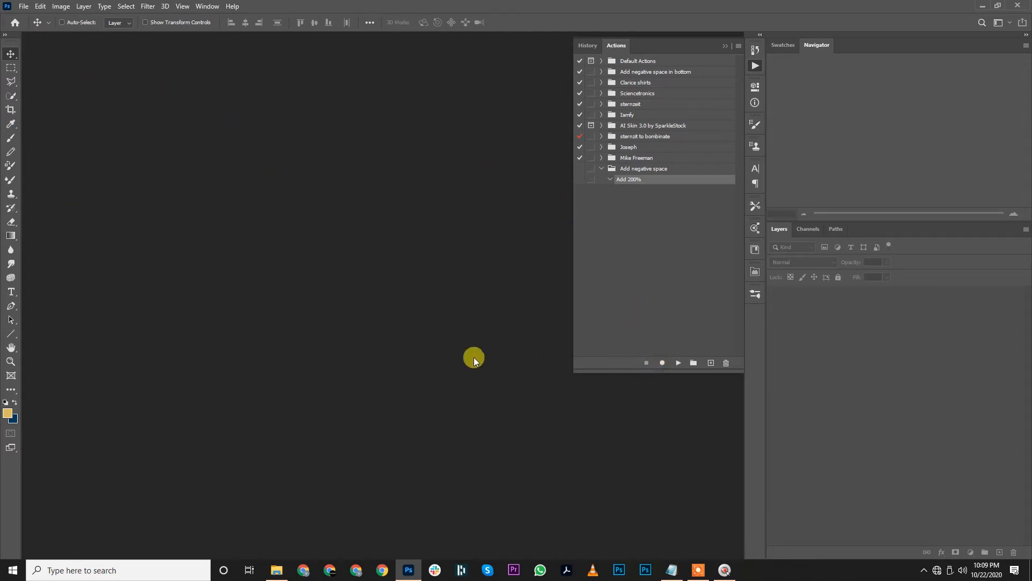
# Switch to File Explorer and open nocoffee- nocutline-01.png and Salami nocutine-01.png from the Designs folder in Photoshop.
pyautogui.click(276, 570)
pyautogui.click(495, 143)
pyautogui.keyDown('ctrl'); pyautogui.click(663, 157); pyautogui.keyUp('ctrl')
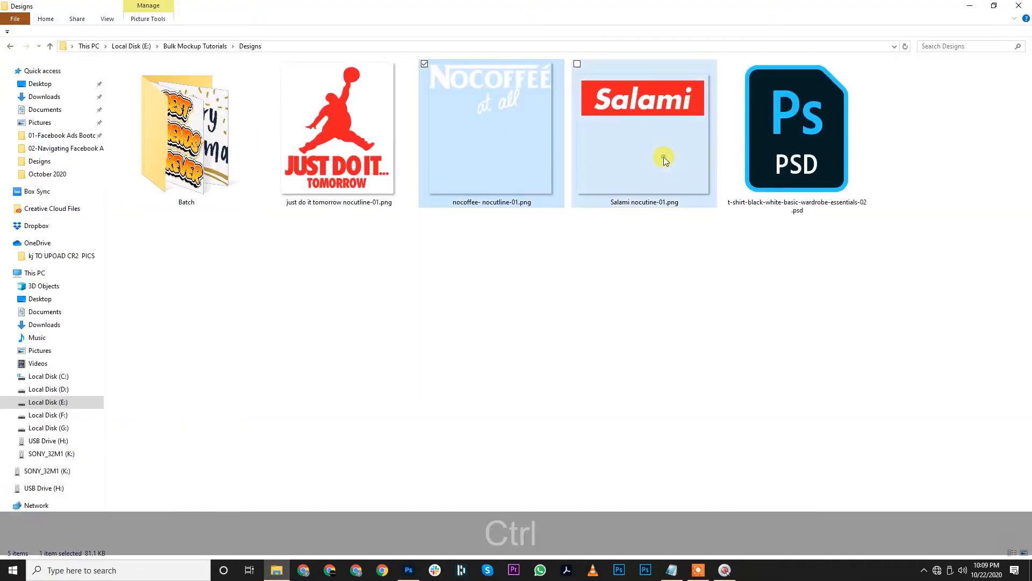
pyautogui.moveTo(498, 137); pyautogui.dragTo(425, 223)
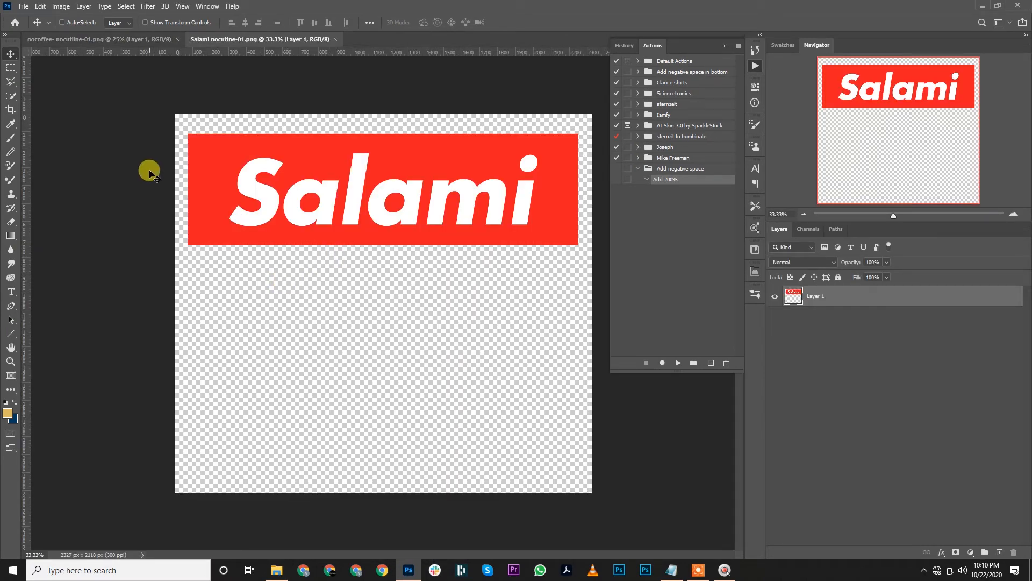
# Crop the empty space below the Salami design to a canvas height of about 846 px and save the file.
pyautogui.click(11, 109)
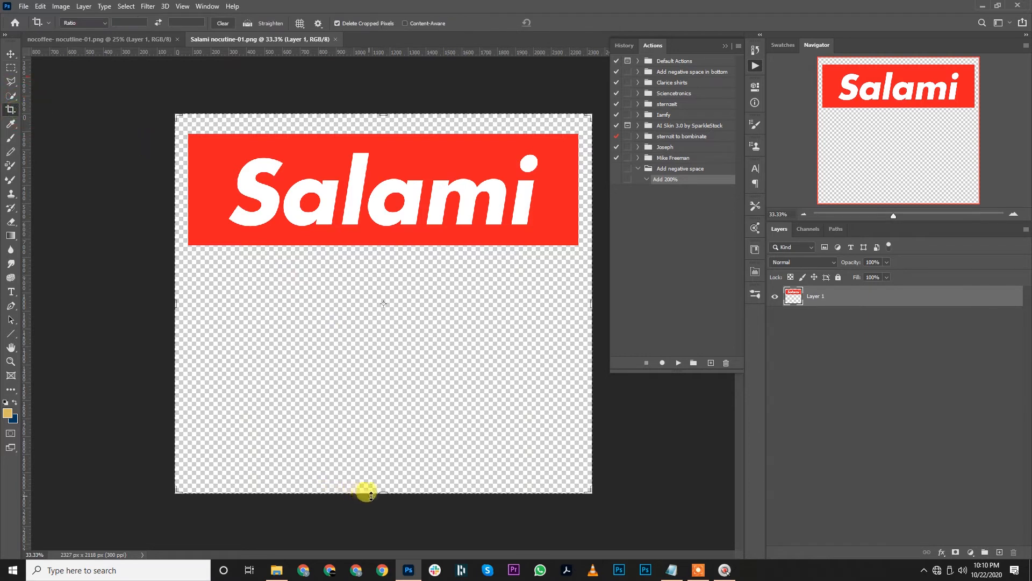
pyautogui.moveTo(371, 491); pyautogui.dragTo(388, 375)
pyautogui.press('Return')
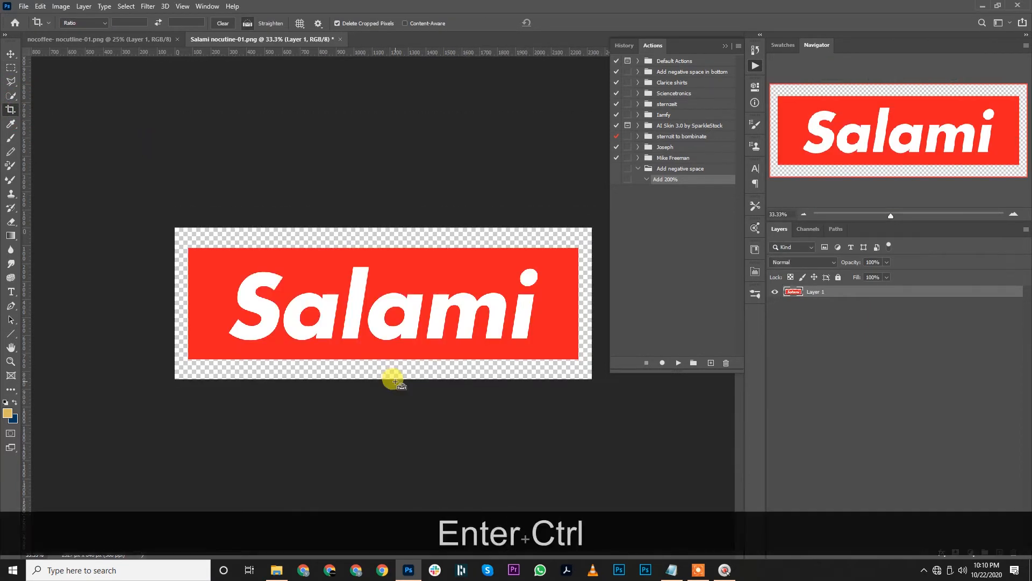
pyautogui.hotkey('ctrl', 's')
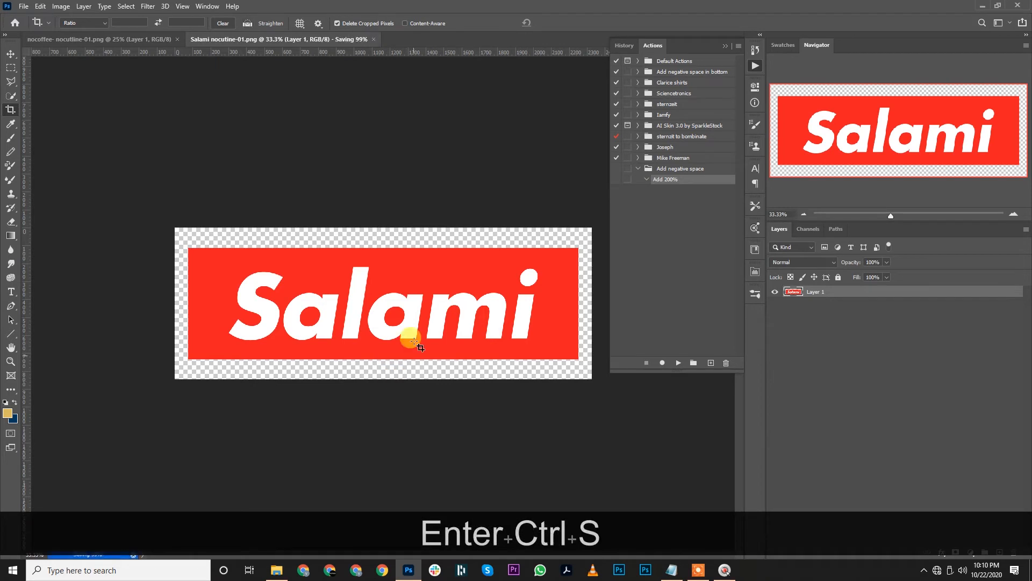
# Crop the empty space below the nocoffee- nocutline-01.png design to a height of about 1227 px and save the file.
pyautogui.click(119, 40)
pyautogui.click(11, 69)
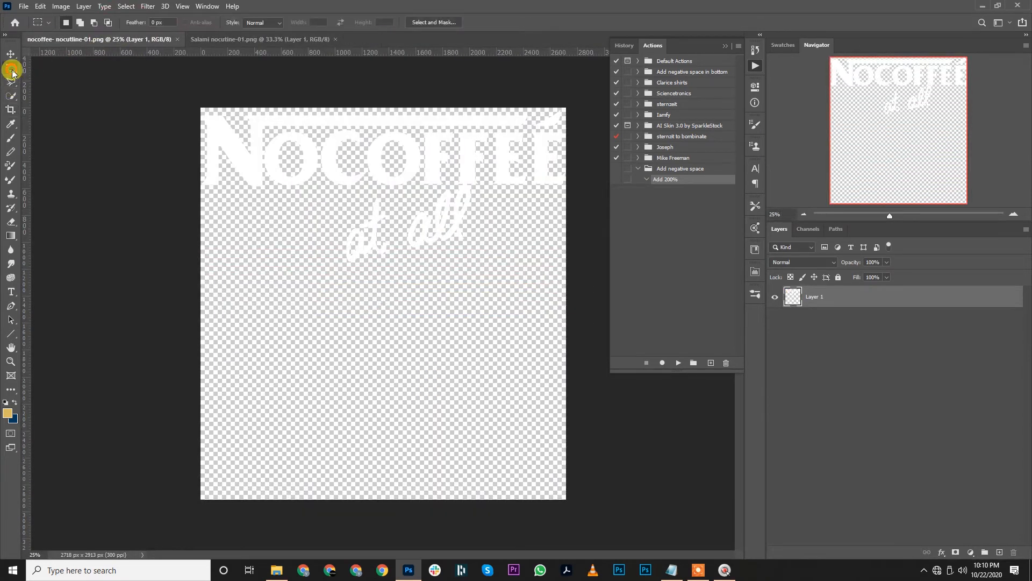
pyautogui.click(11, 110)
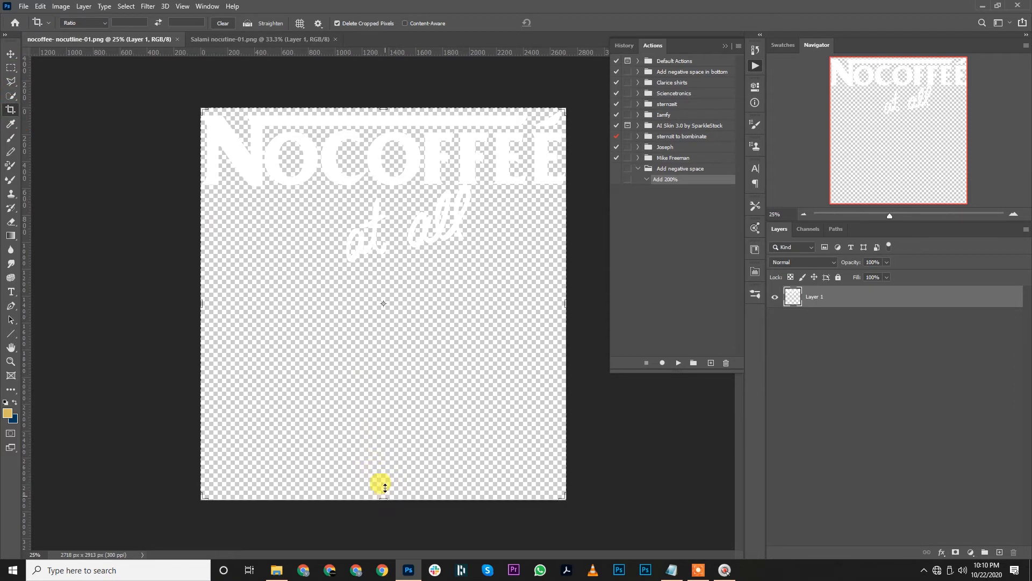
pyautogui.moveTo(385, 497); pyautogui.dragTo(397, 376)
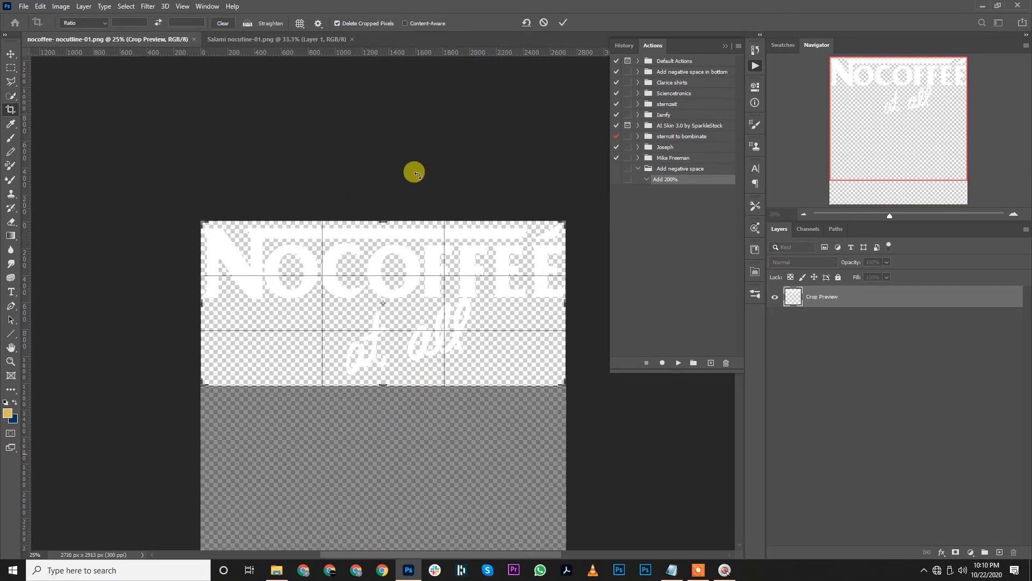
pyautogui.click(568, 24)
pyautogui.hotkey('ctrl', 's')
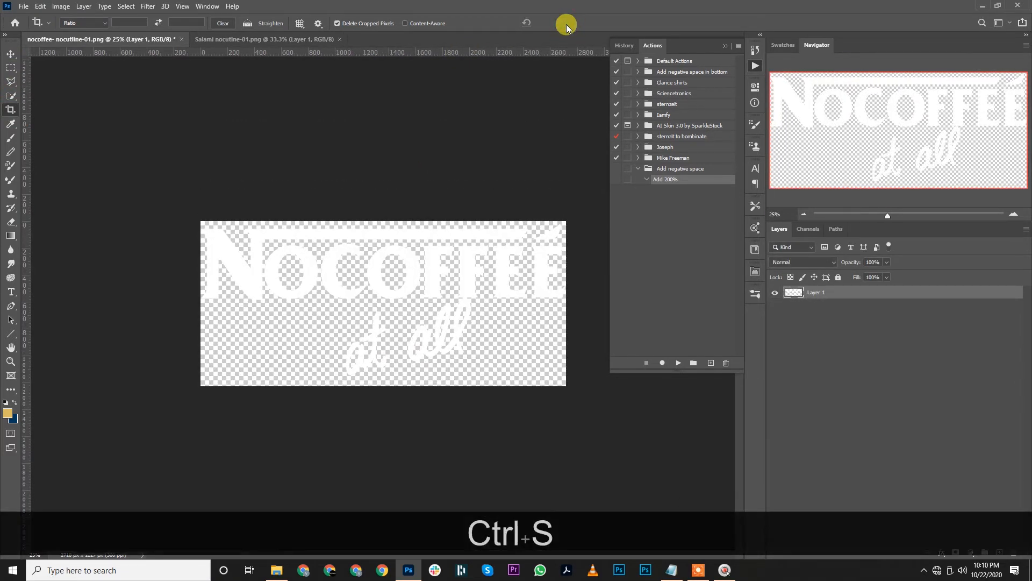
# On Salami nocutine-01.png, record into Add 200% a canvas resize to 100 percent width and 200 percent height with top-center anchor.
pyautogui.click(310, 39)
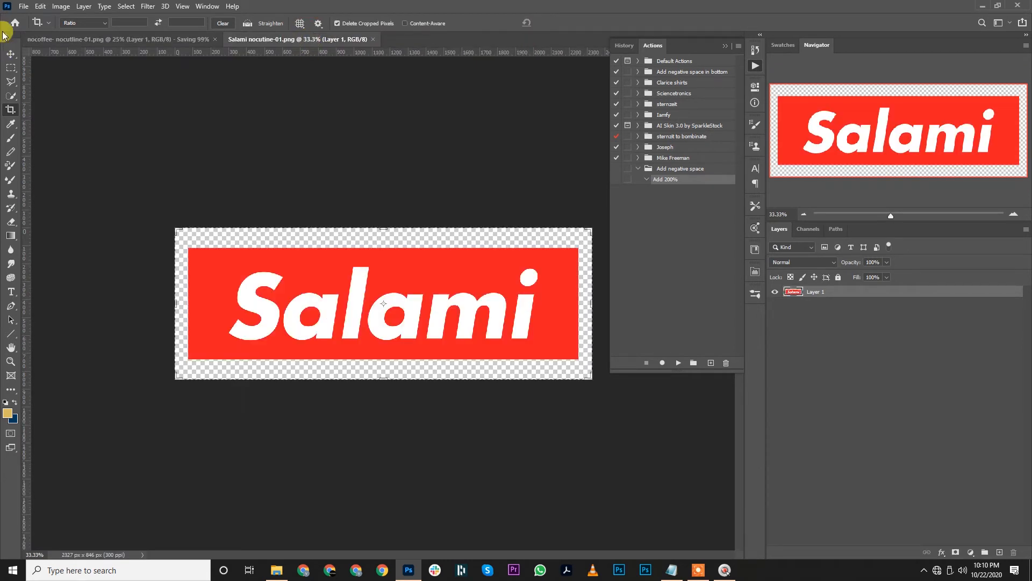
pyautogui.click(11, 54)
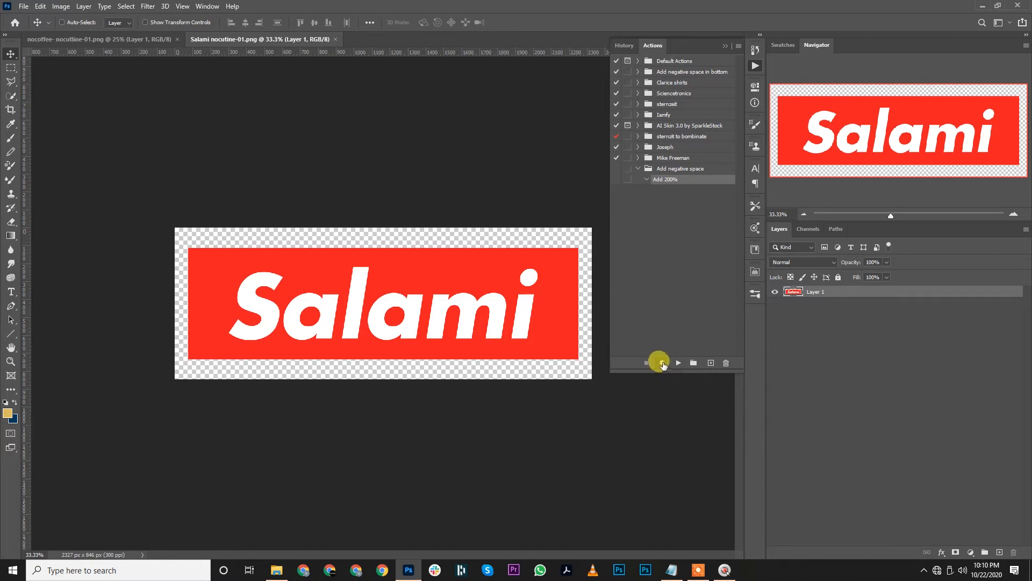
pyautogui.click(661, 363)
pyautogui.click(64, 7)
pyautogui.click(83, 97)
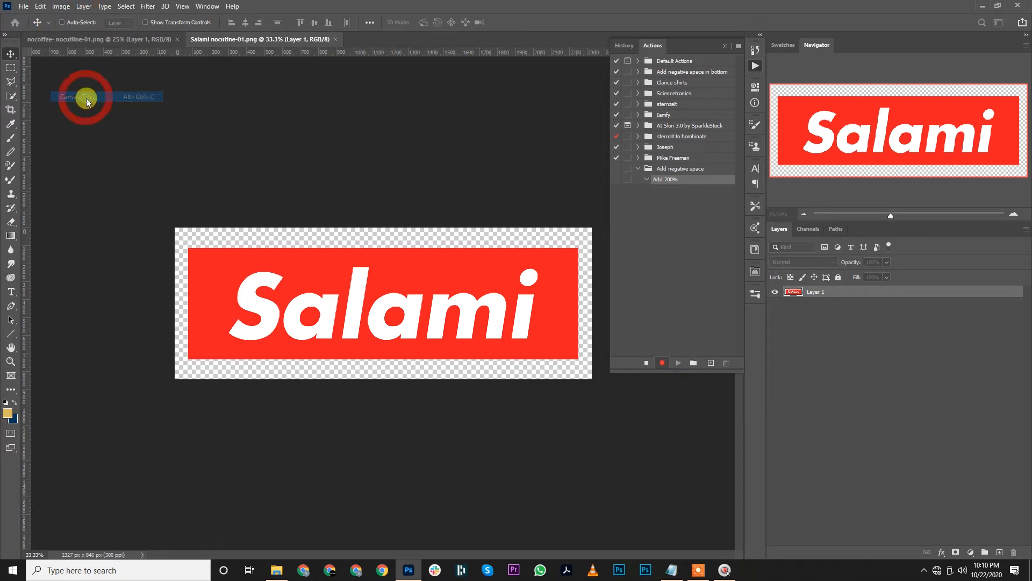
pyautogui.click(378, 162)
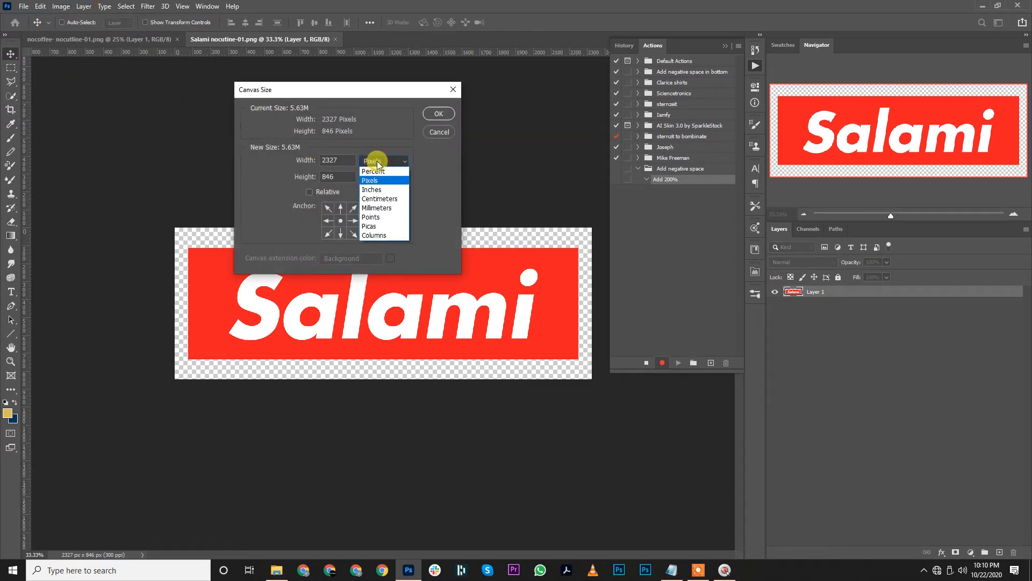
pyautogui.click(379, 172)
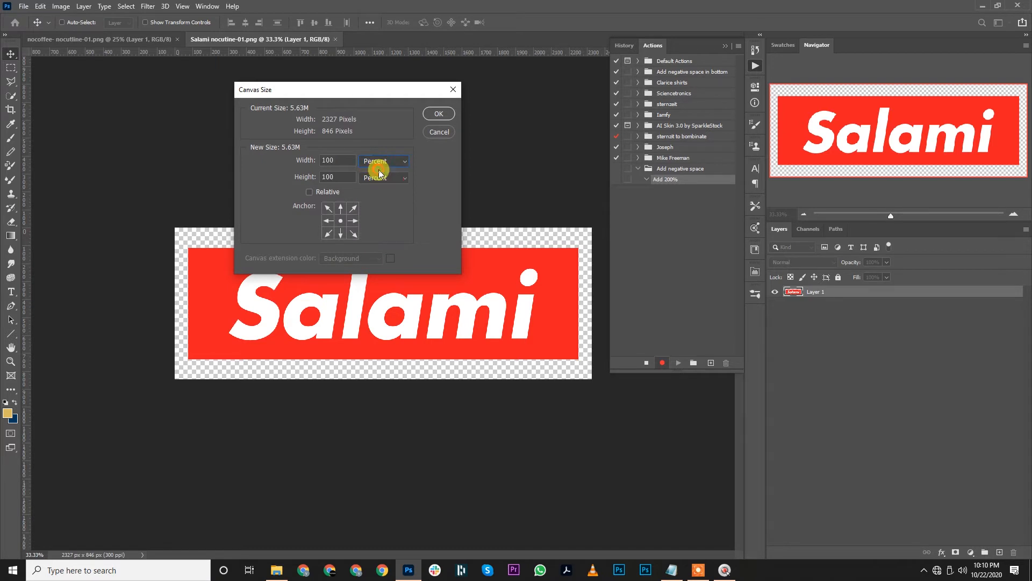
pyautogui.click(341, 208)
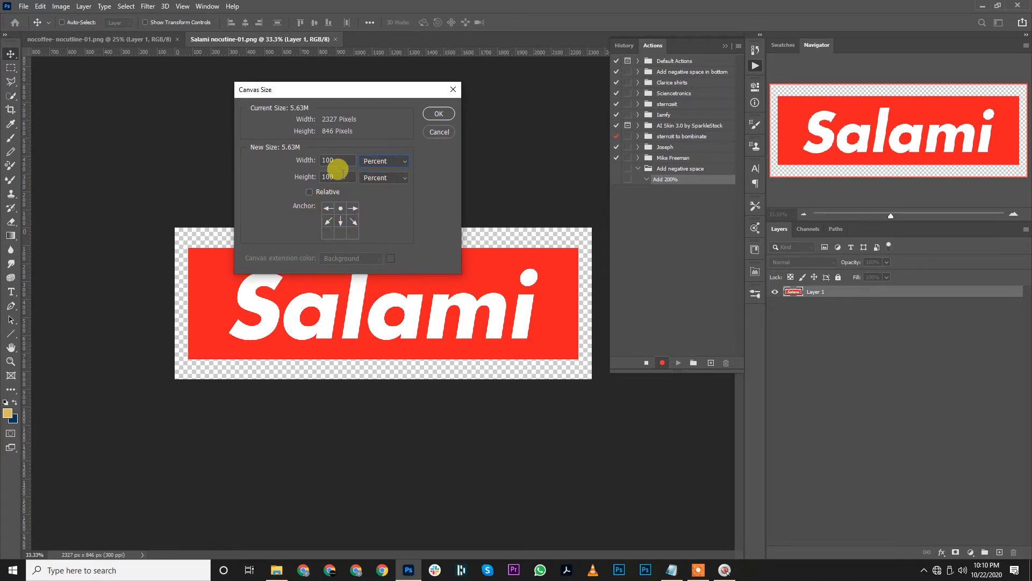
pyautogui.moveTo(342, 175); pyautogui.dragTo(298, 175)
pyautogui.write('200')
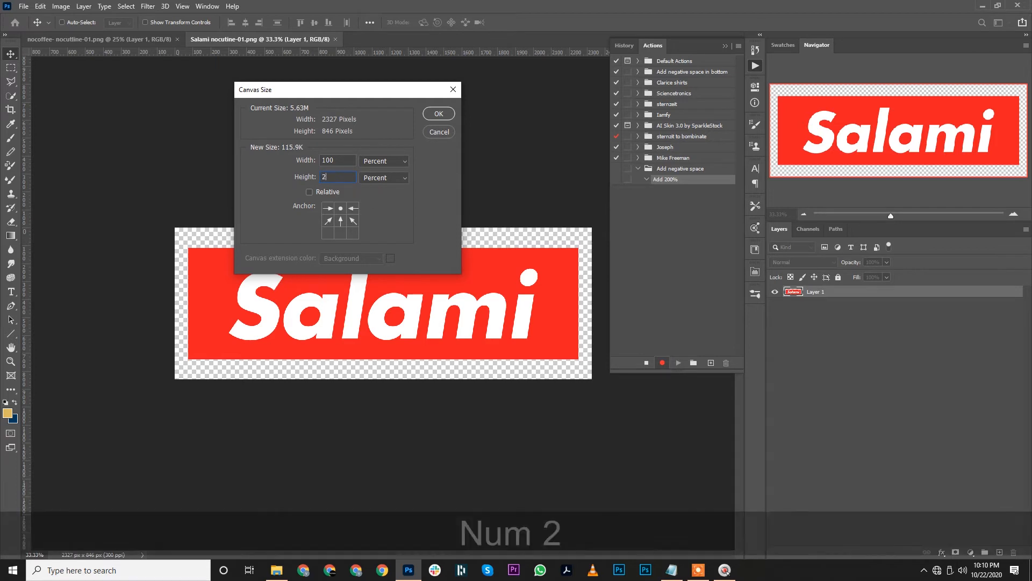
pyautogui.click(439, 114)
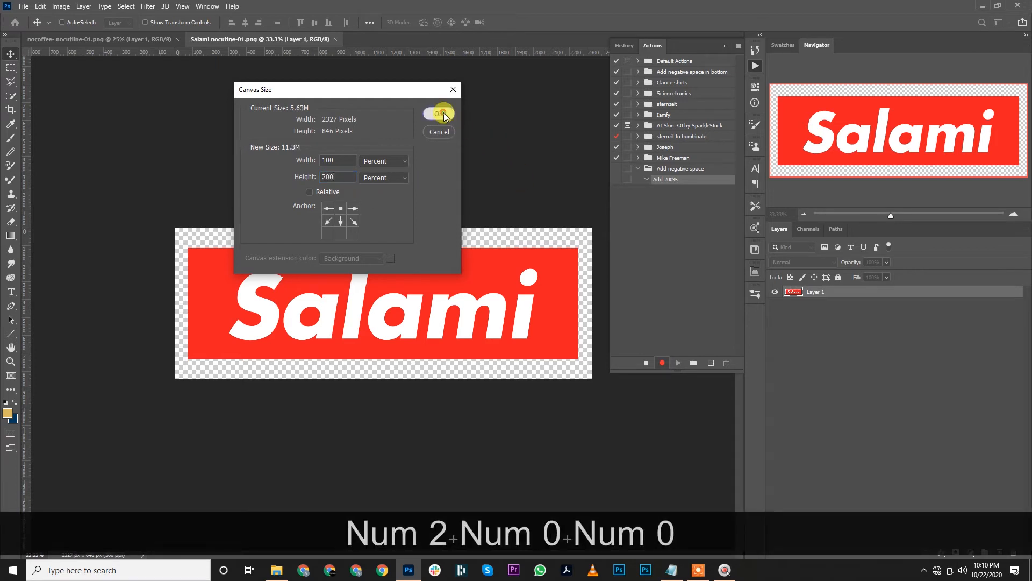
pyautogui.click(647, 363)
# Play the Add 200% action on nocoffee- nocutline-01.png, and collapse the Add negative space in bottom set.
pyautogui.click(647, 180)
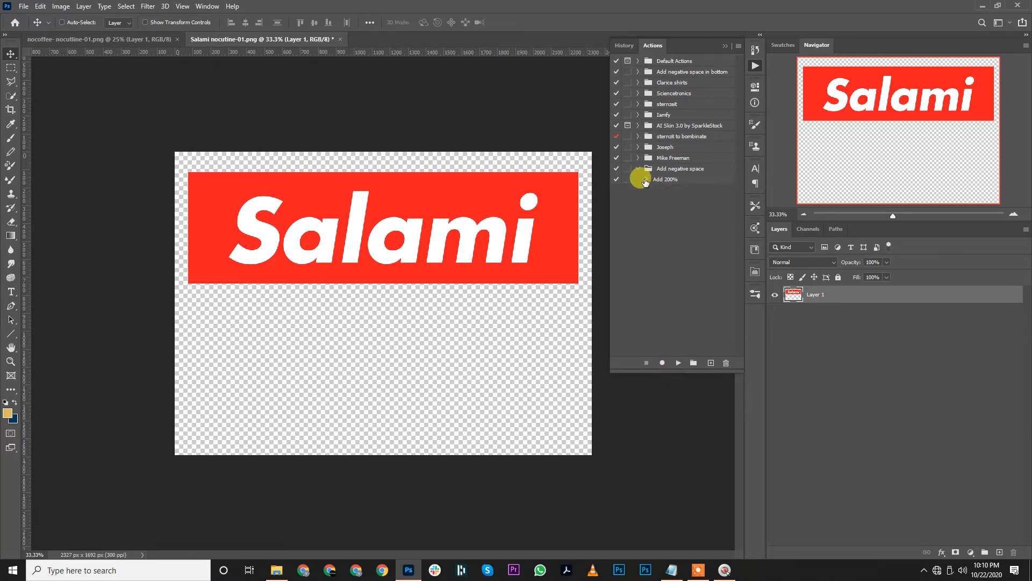
pyautogui.click(665, 179)
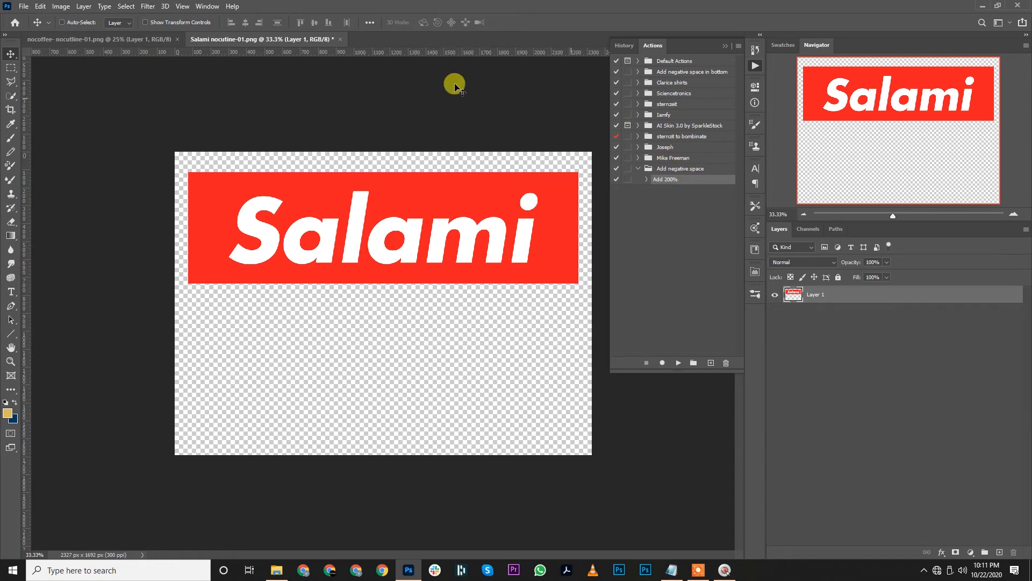
pyautogui.click(116, 41)
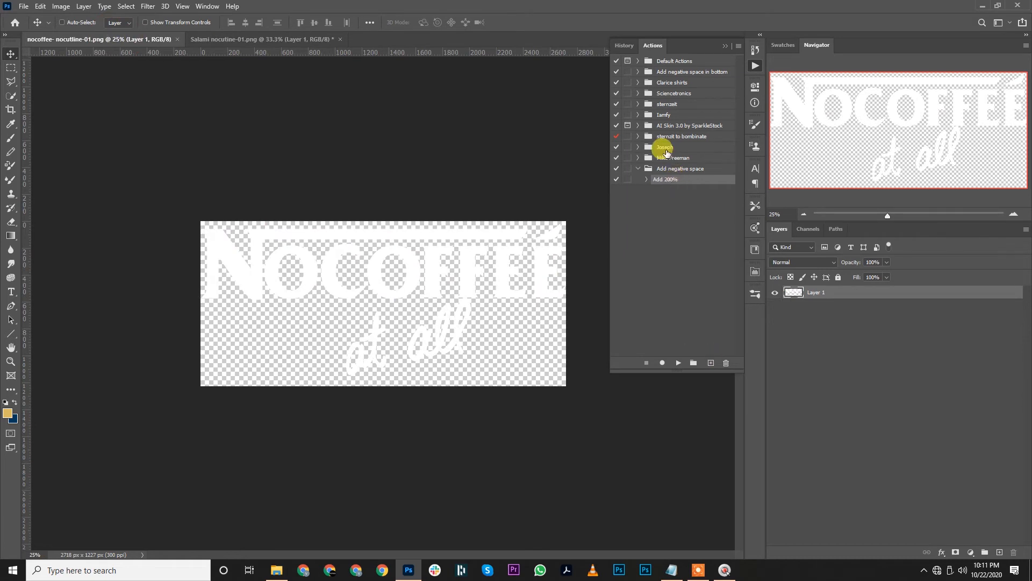
pyautogui.click(678, 362)
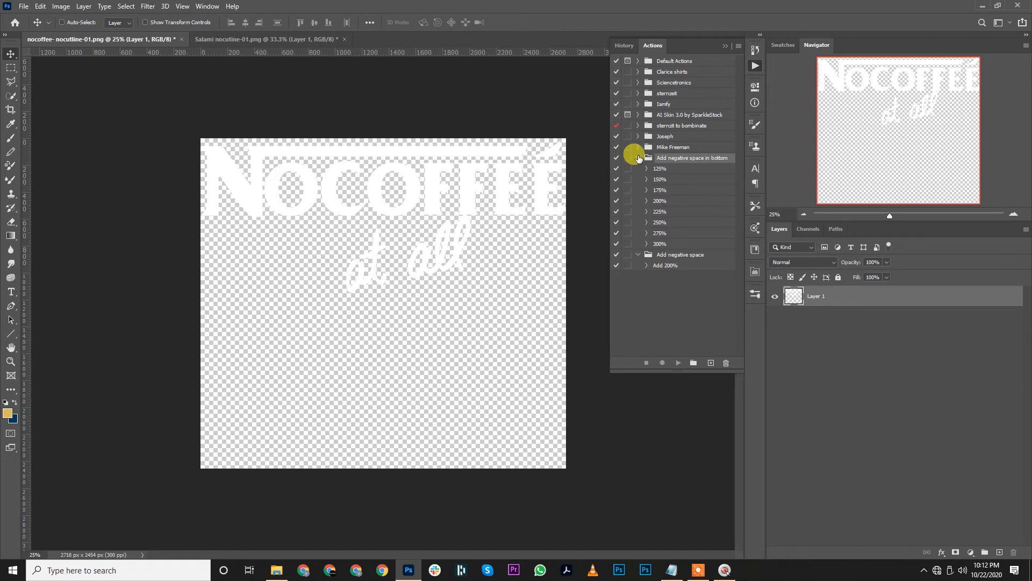
pyautogui.click(638, 157)
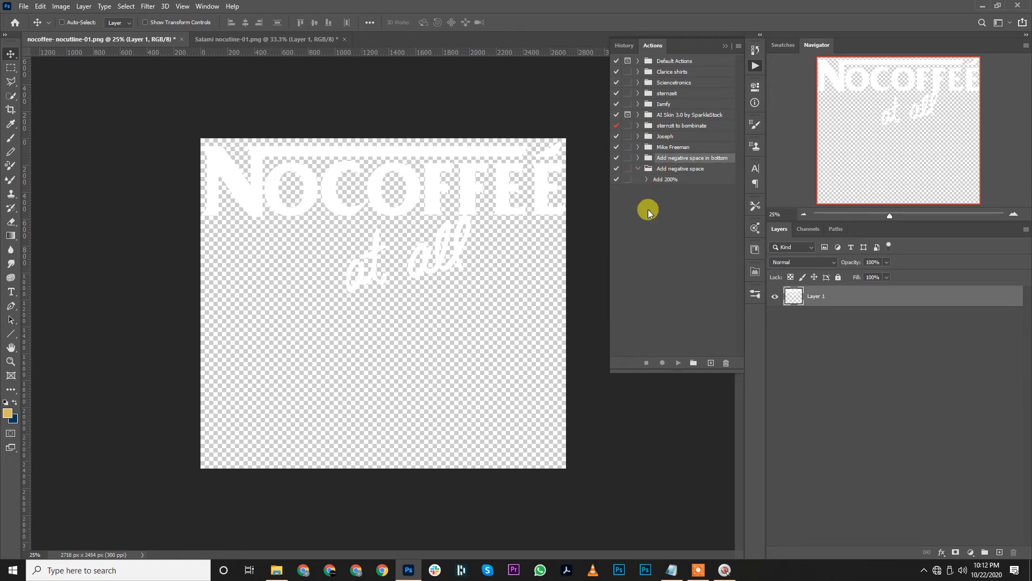
# Expand the Add negative space in bottom set and select its 125% action, and close both open designs without saving.
pyautogui.click(638, 158)
pyautogui.click(665, 170)
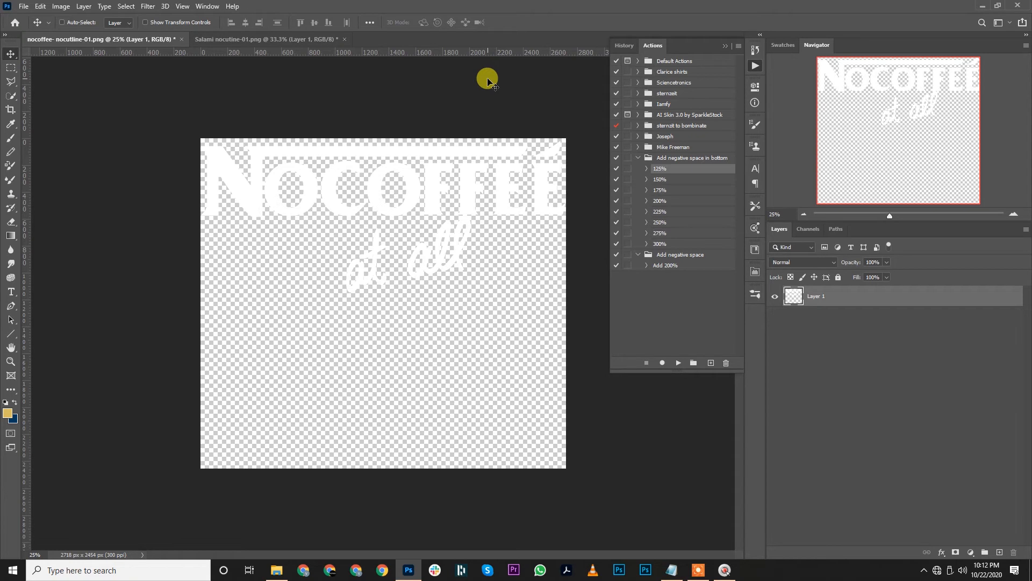
pyautogui.click(181, 40)
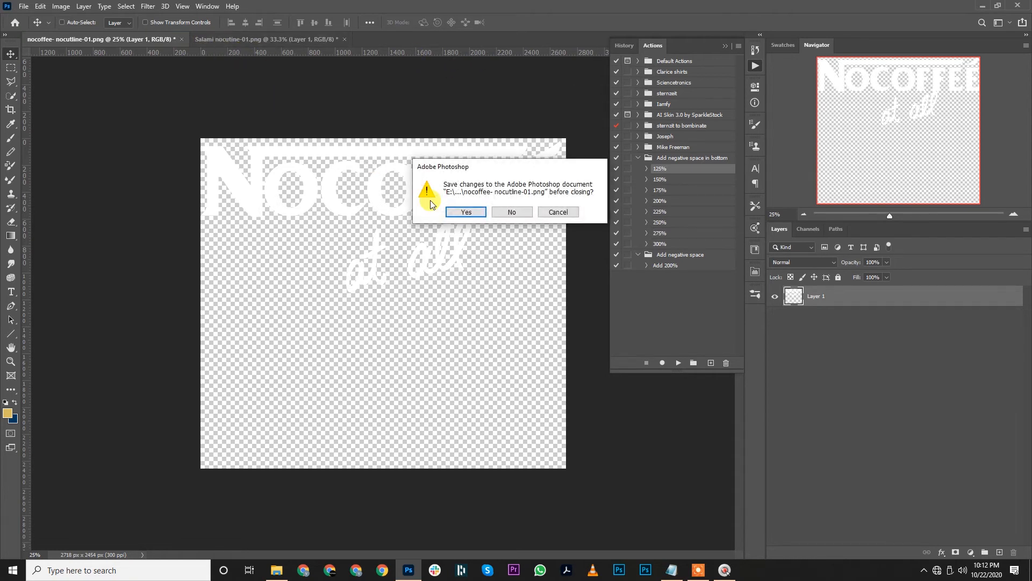
pyautogui.click(497, 211)
pyautogui.click(174, 40)
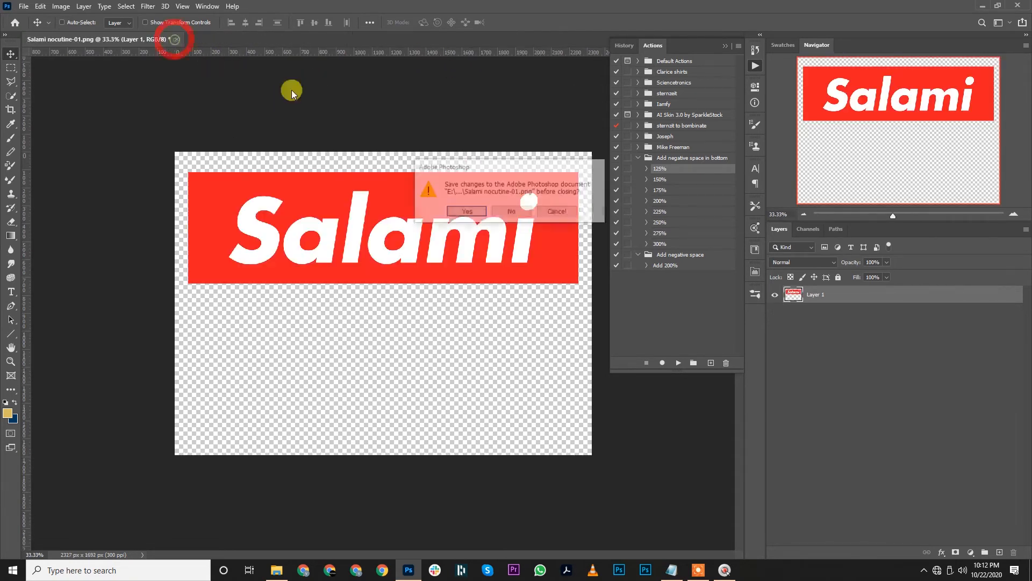
pyautogui.click(512, 211)
# Switch to File Explorer, open the Batch folder inside Designs, and select all the PNG designs in it.
pyautogui.click(277, 570)
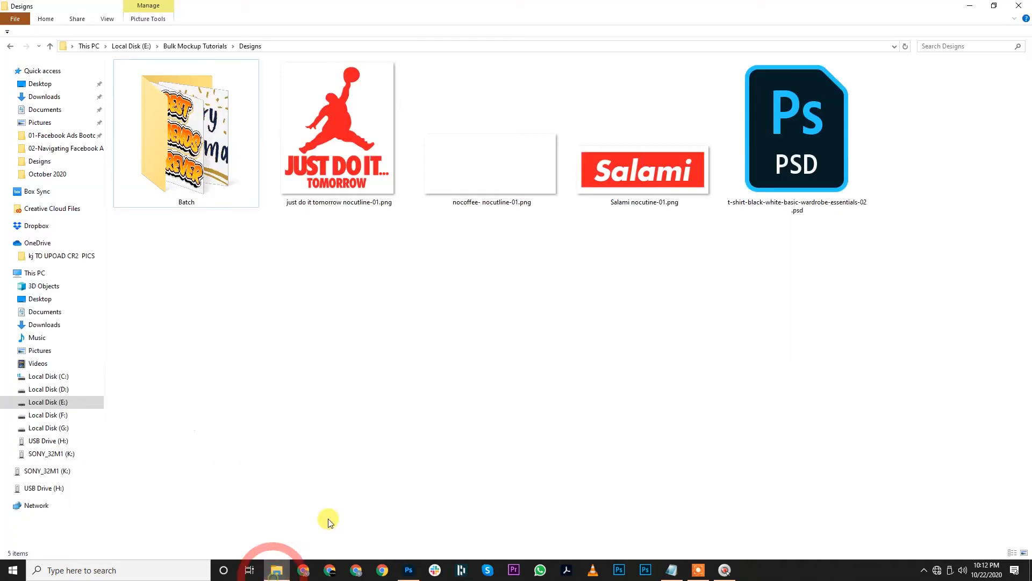
pyautogui.doubleClick(185, 131)
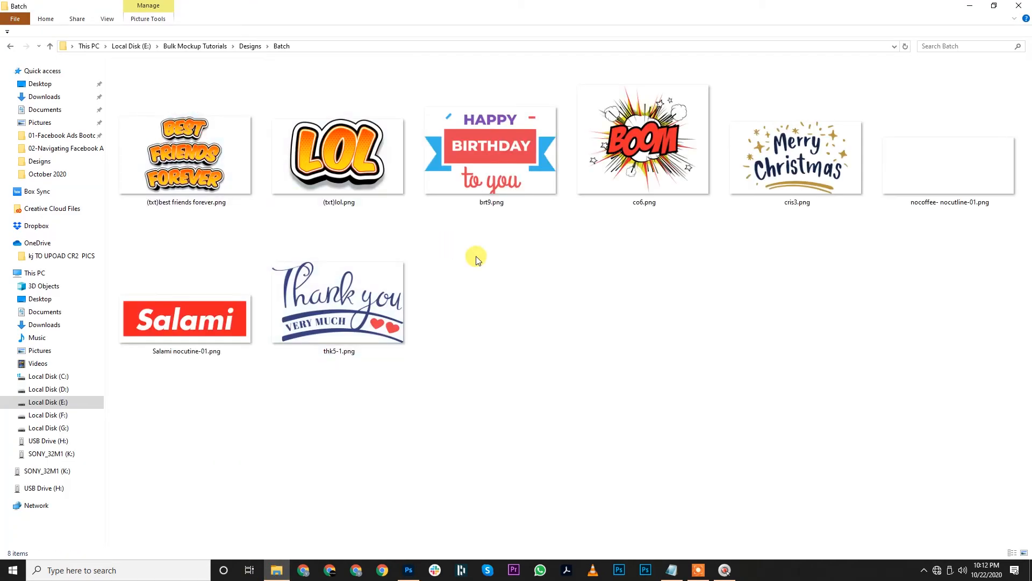
pyautogui.click(170, 176)
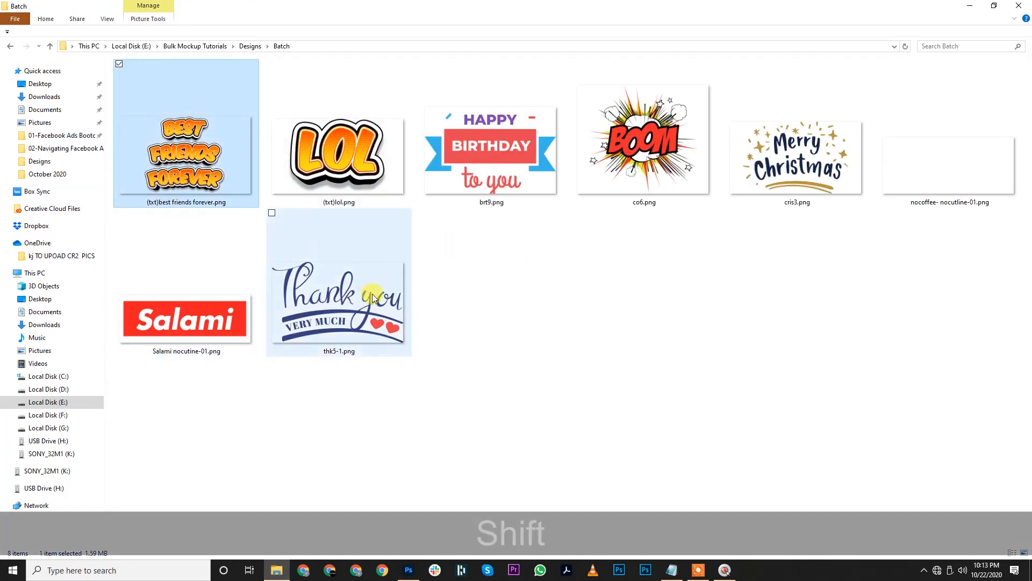
pyautogui.keyDown('shift'); pyautogui.click(372, 294); pyautogui.keyUp('shift')
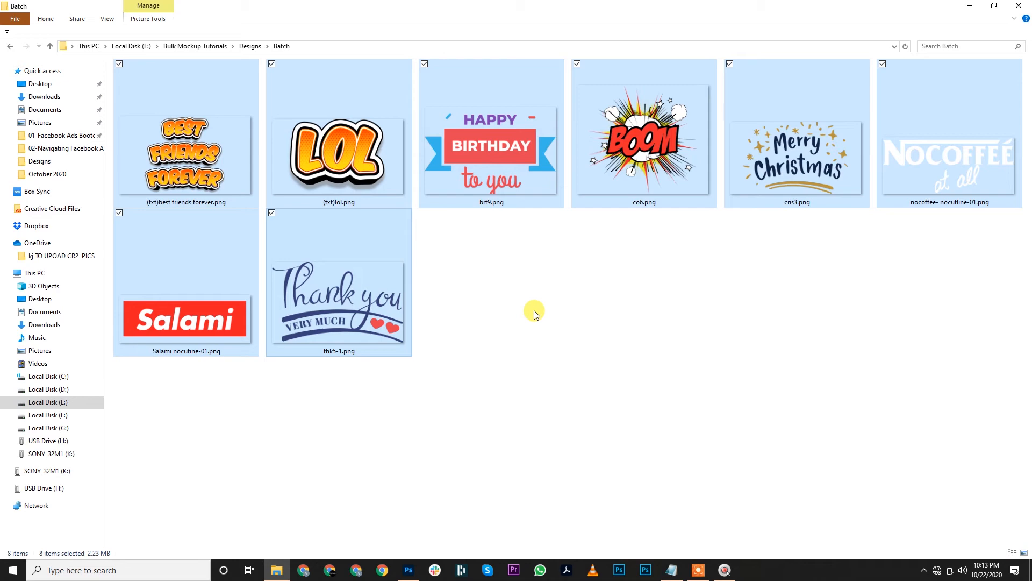
# Switch to Photoshop and set up a Batch run with the set Add negative space in bottom and the action 250%.
pyautogui.click(413, 572)
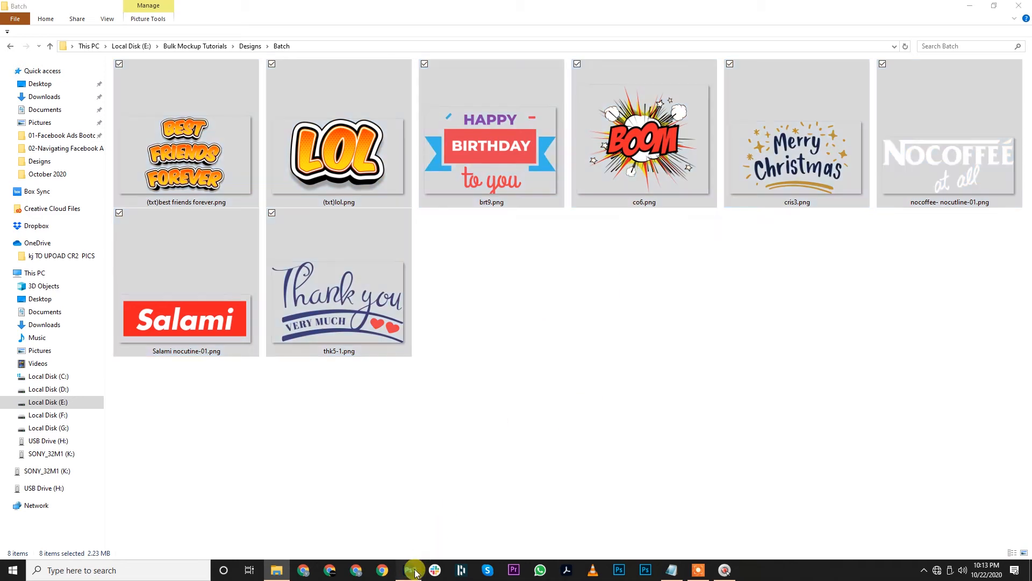
pyautogui.click(24, 7)
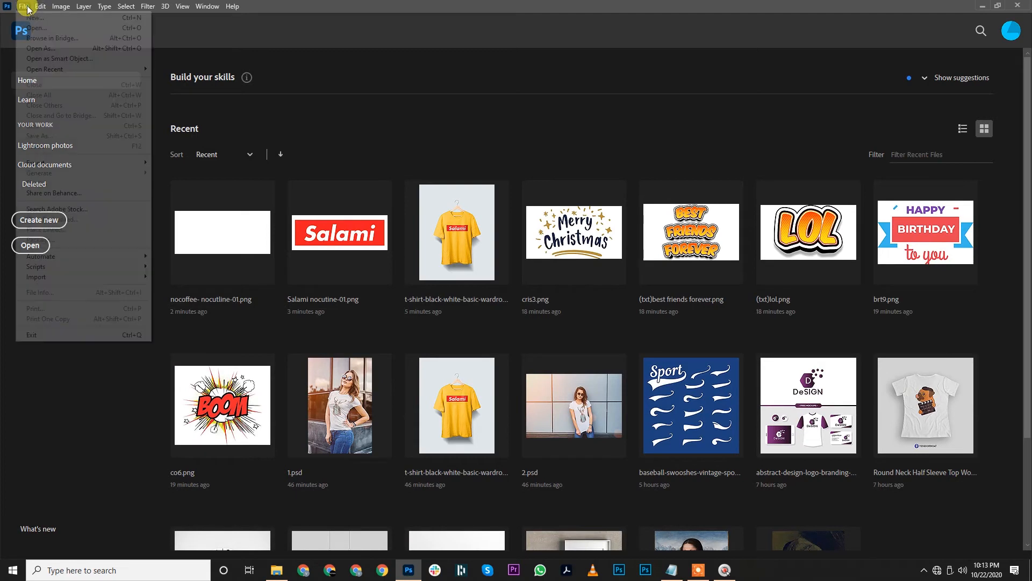
pyautogui.moveTo(113, 265)
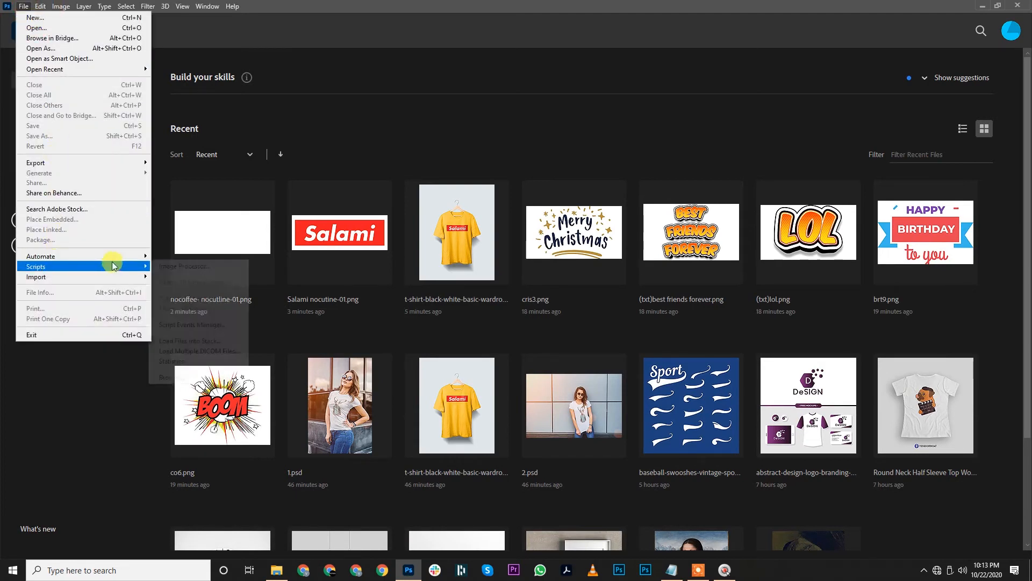
pyautogui.click(197, 256)
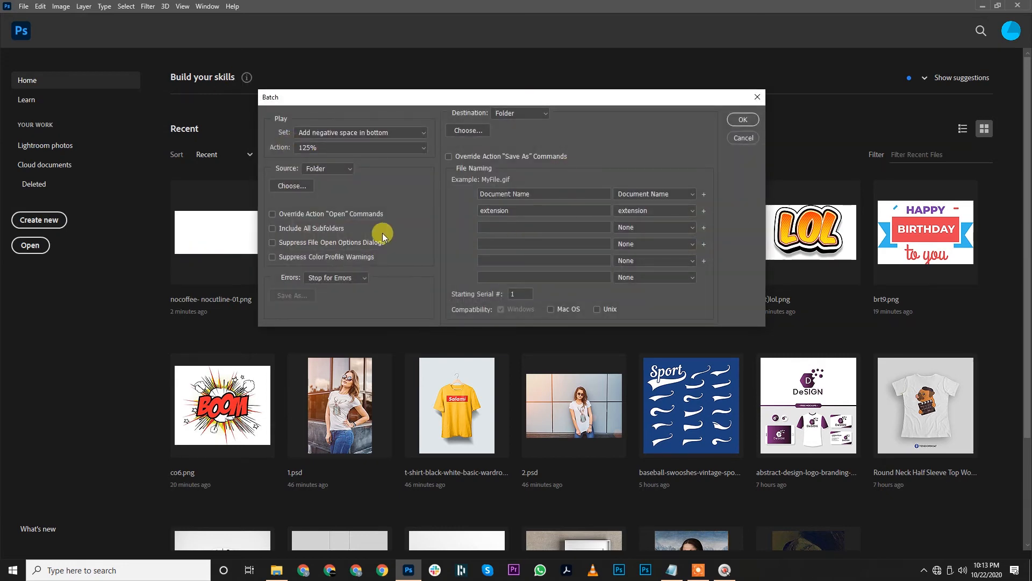
pyautogui.click(408, 133)
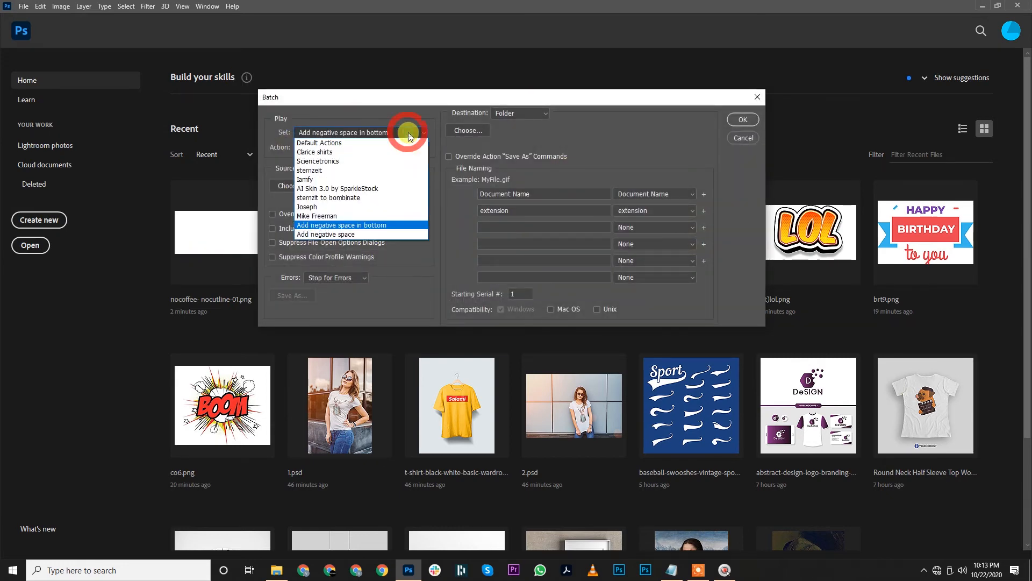
pyautogui.click(369, 224)
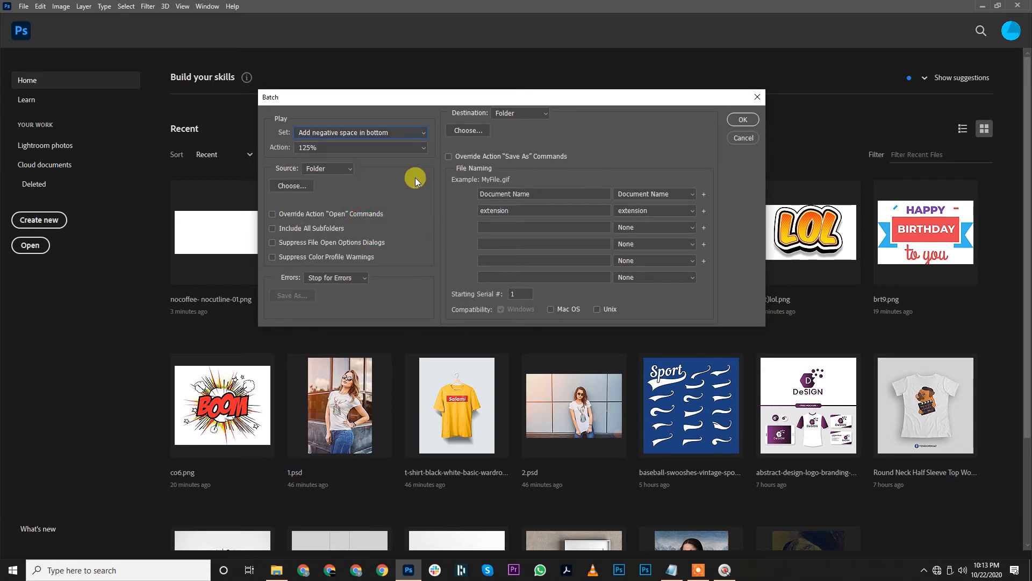
pyautogui.click(409, 134)
pyautogui.click(410, 134)
pyautogui.click(401, 148)
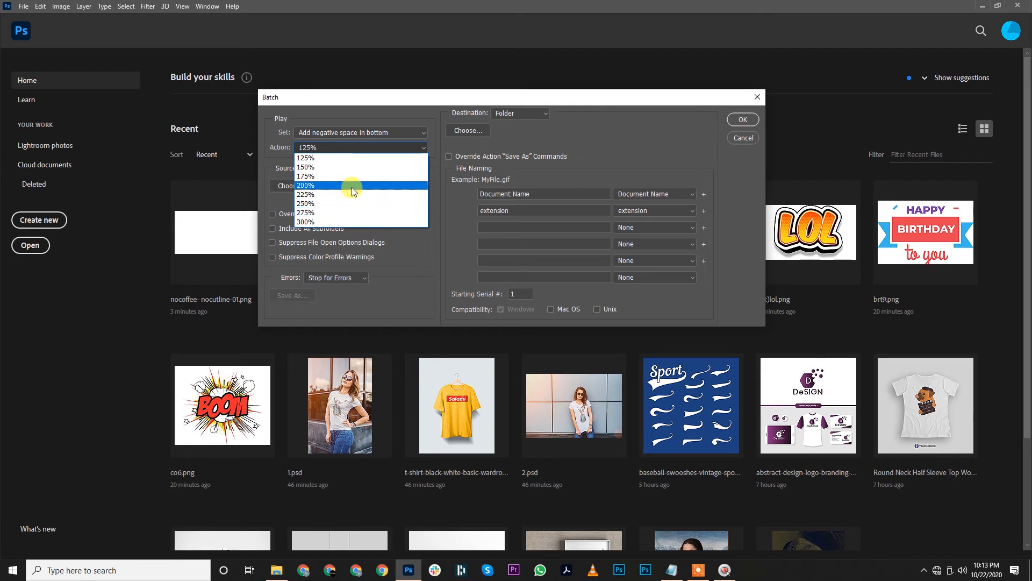
pyautogui.click(348, 203)
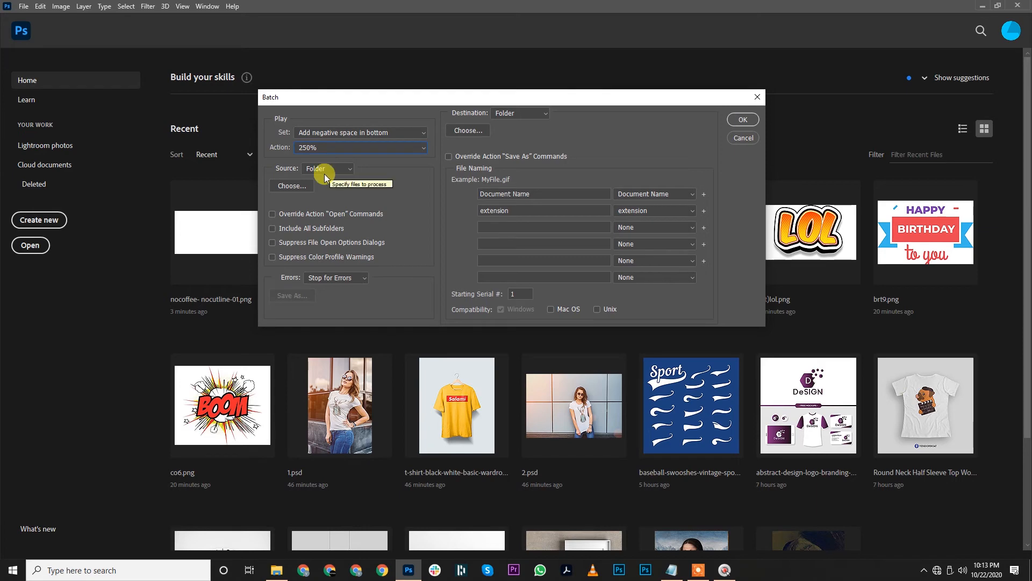
# Choose E:\Bulk Mockup Tutorials\Designs\Batch as the batch's source folder.
pyautogui.click(291, 186)
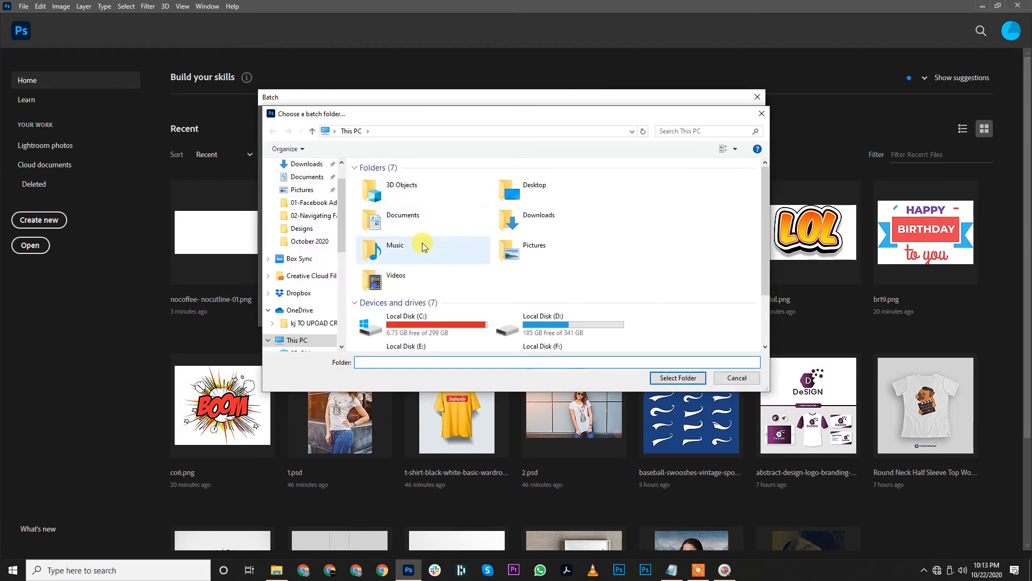
pyautogui.scroll(-2, 423, 237)
pyautogui.doubleClick(458, 272)
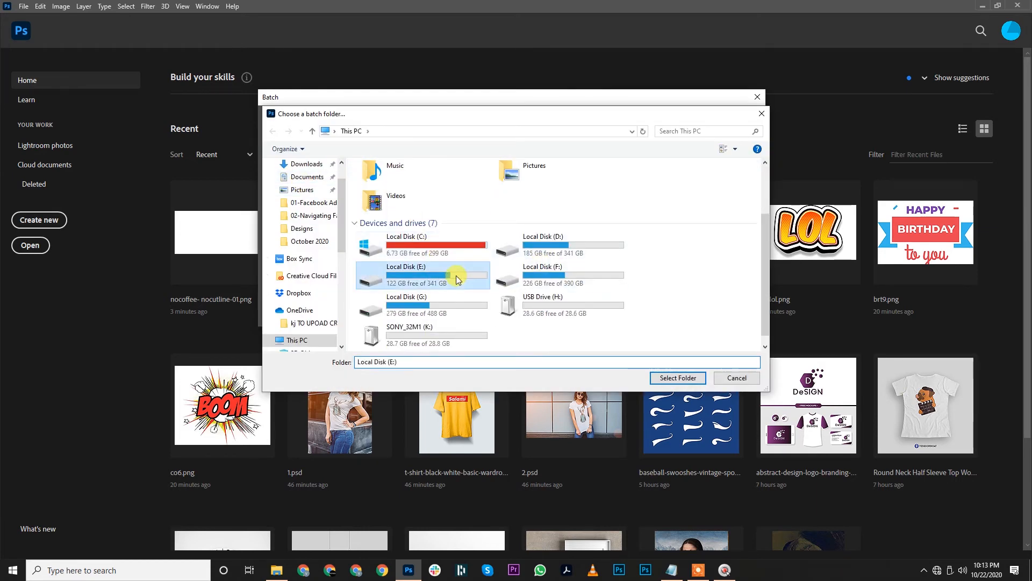
pyautogui.doubleClick(400, 213)
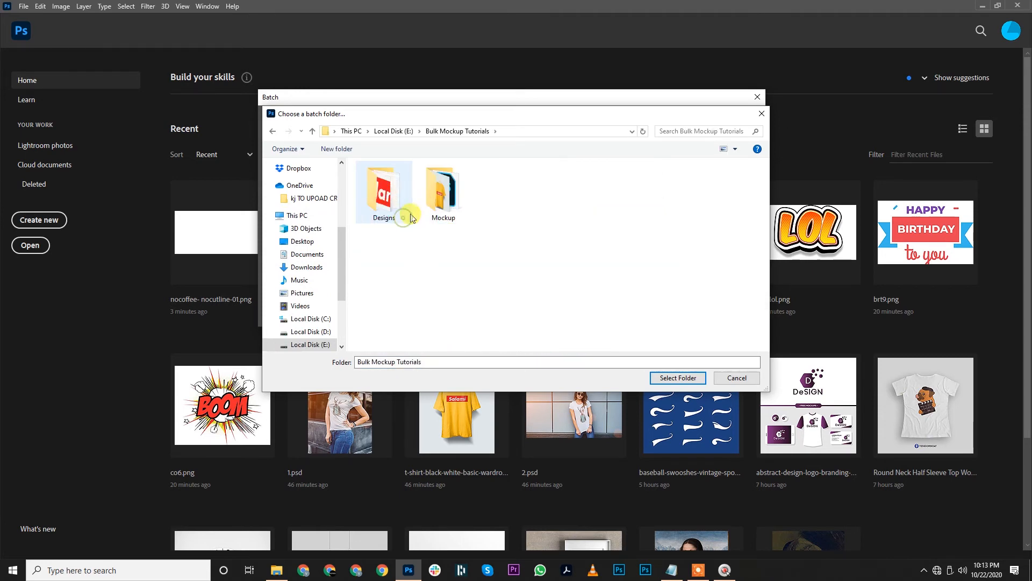
pyautogui.doubleClick(398, 210)
pyautogui.click(384, 197)
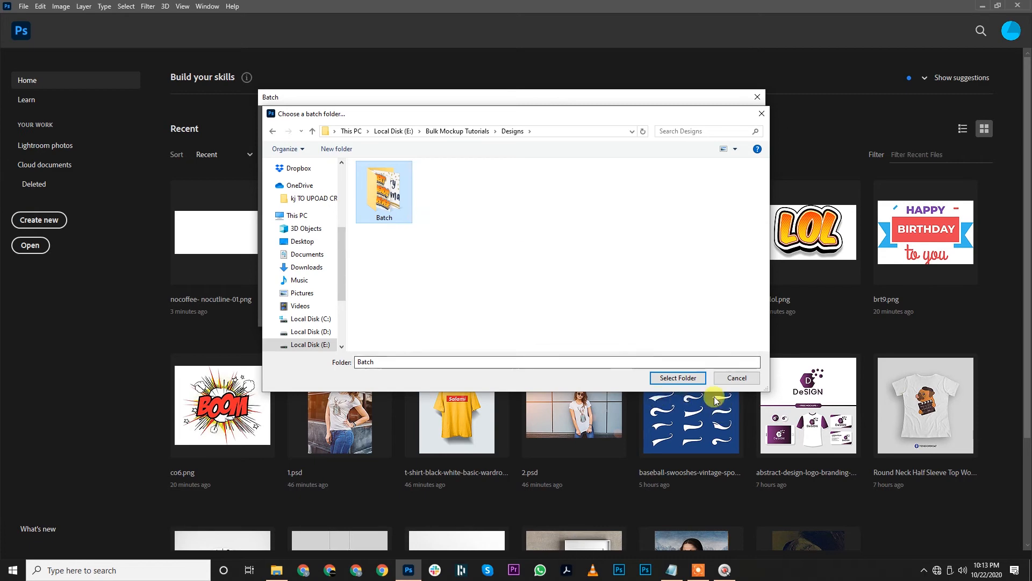
pyautogui.click(684, 378)
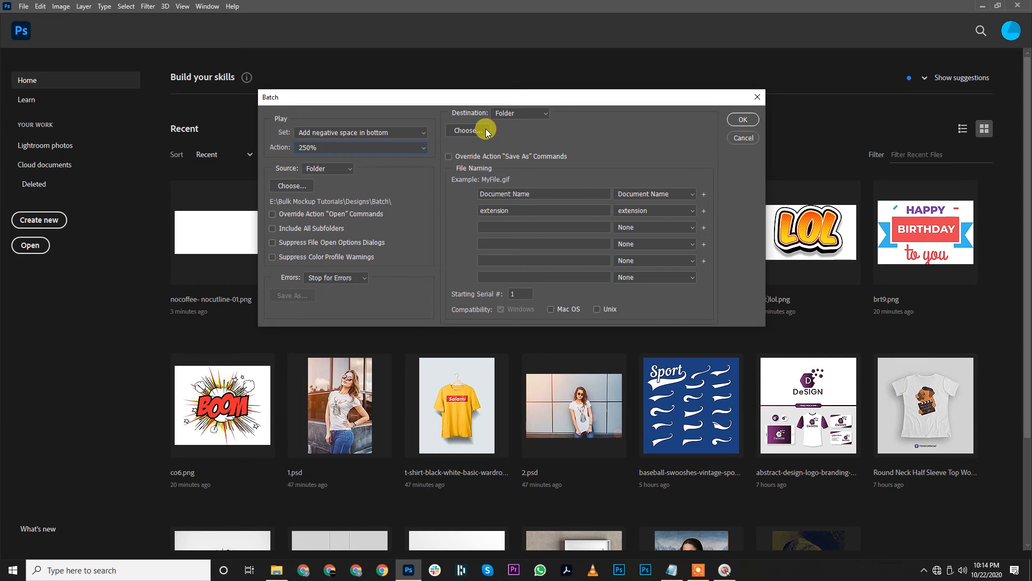
pyautogui.click(467, 158)
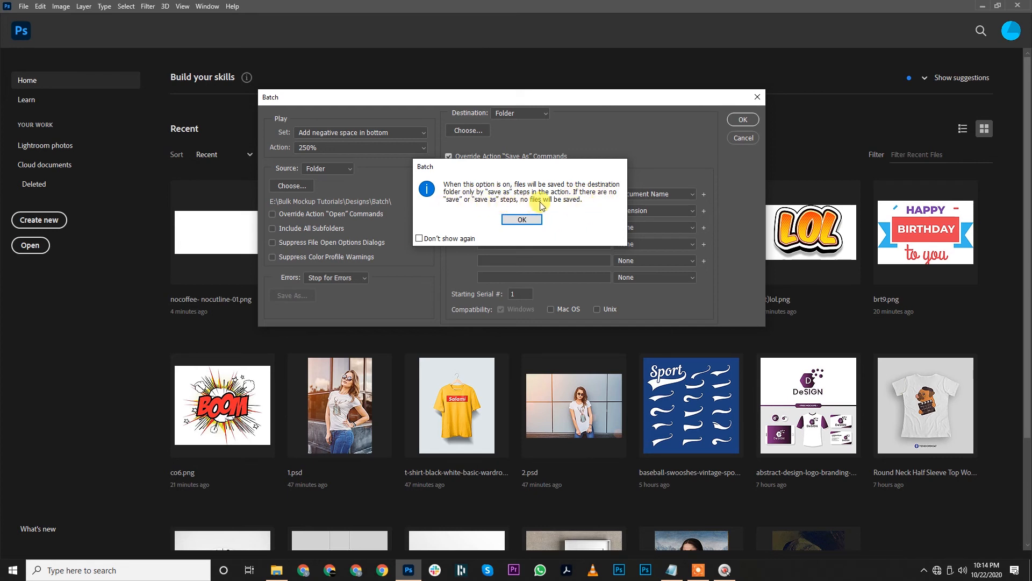
pyautogui.click(534, 218)
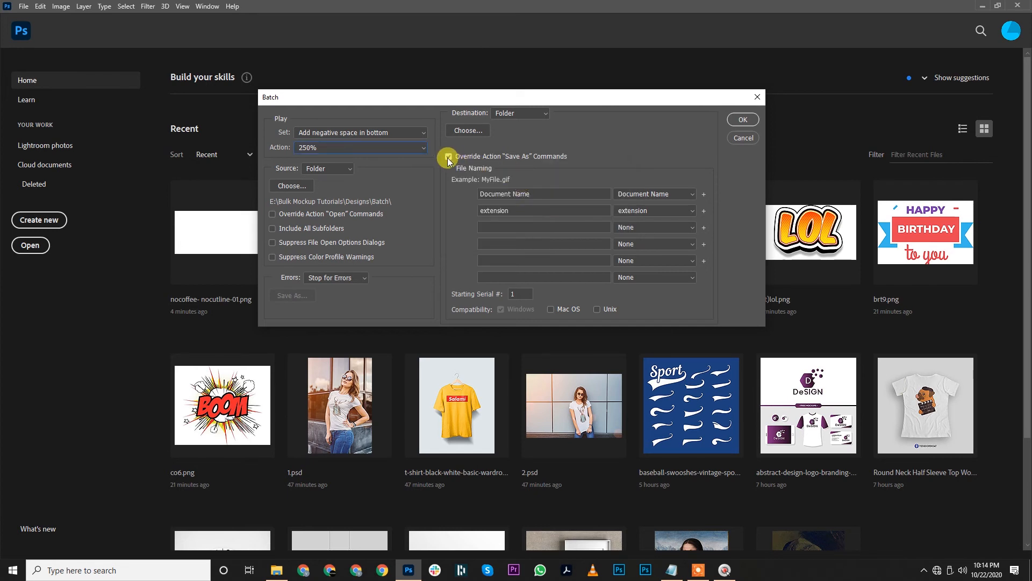
pyautogui.click(448, 156)
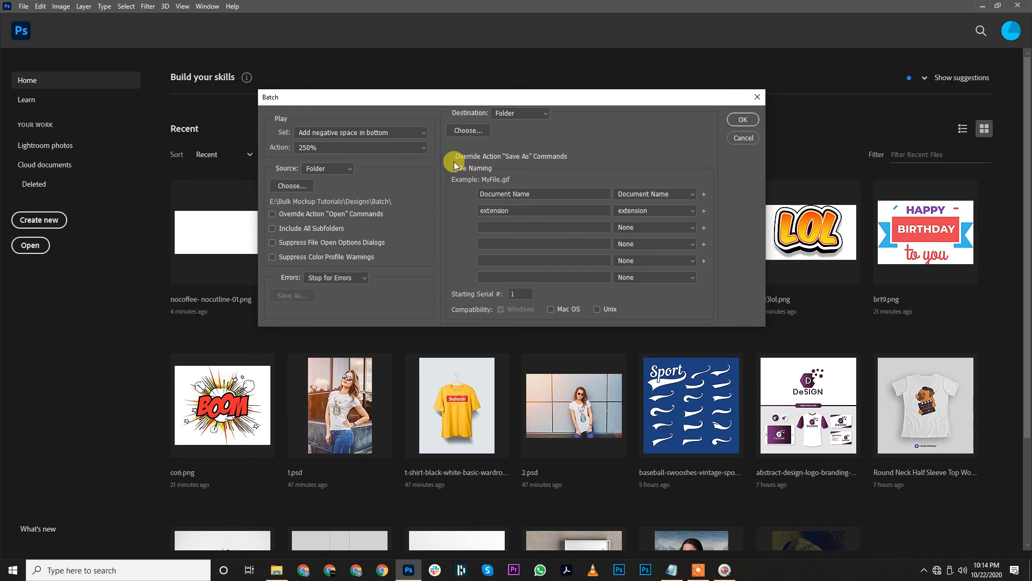
# Set the batch destination to Save and Close.
pyautogui.click(516, 114)
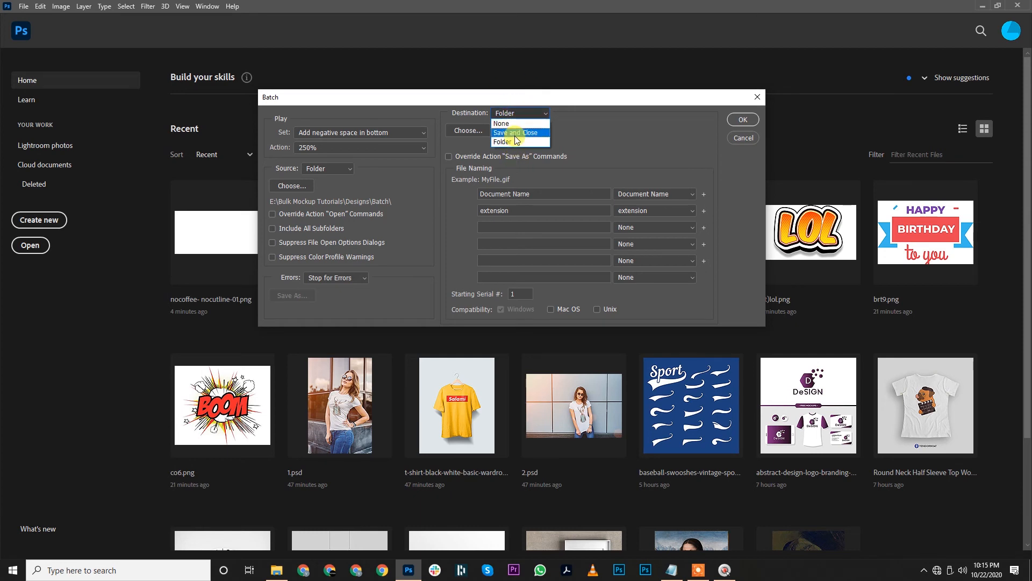
pyautogui.click(516, 135)
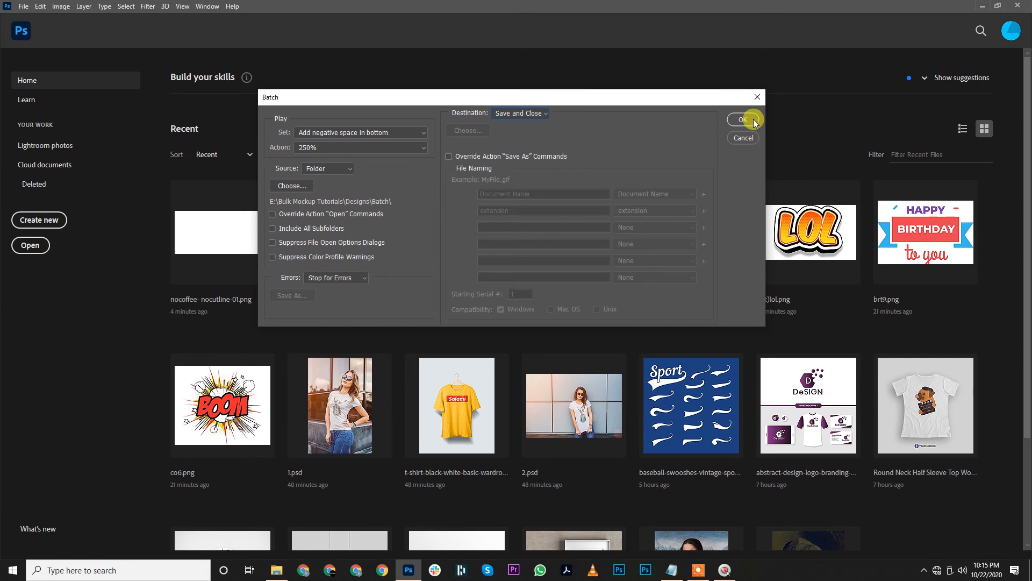
# Place the File Explorer window with the Batch folder beside the Batch dialog, shrink its thumbnails, and clear the file selection.
pyautogui.click(277, 570)
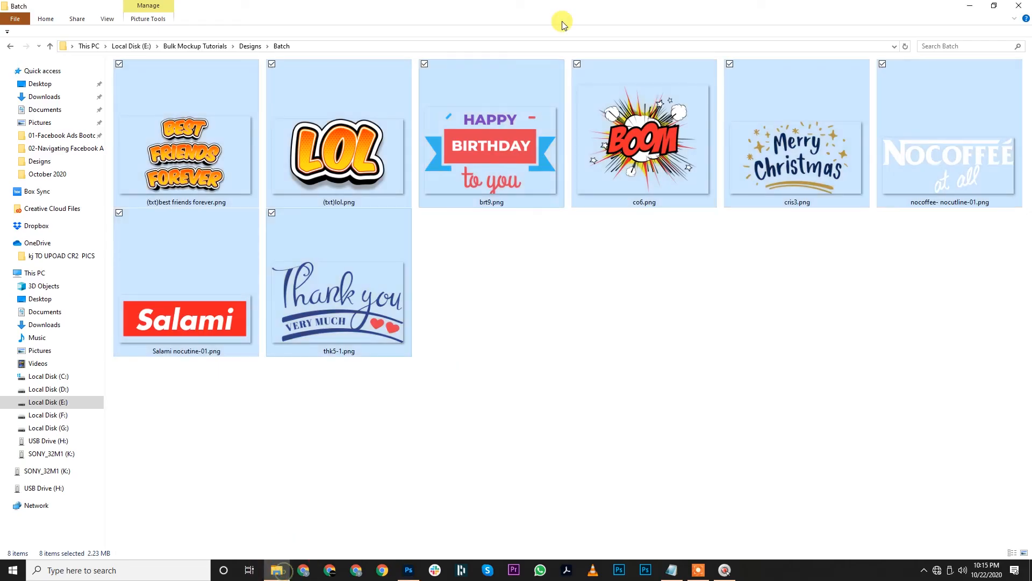
pyautogui.moveTo(580, 4); pyautogui.dragTo(666, 70)
pyautogui.moveTo(409, 98); pyautogui.dragTo(275, 91)
pyautogui.click(276, 570)
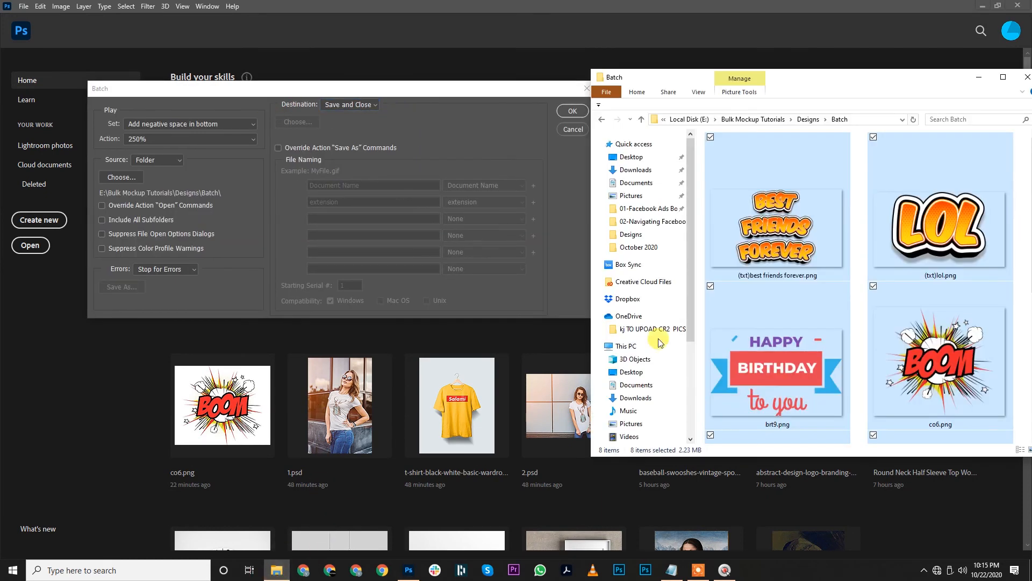
pyautogui.click(829, 203)
pyautogui.keyDown('ctrl'); pyautogui.scroll(-3, 829, 203); pyautogui.keyUp('ctrl')
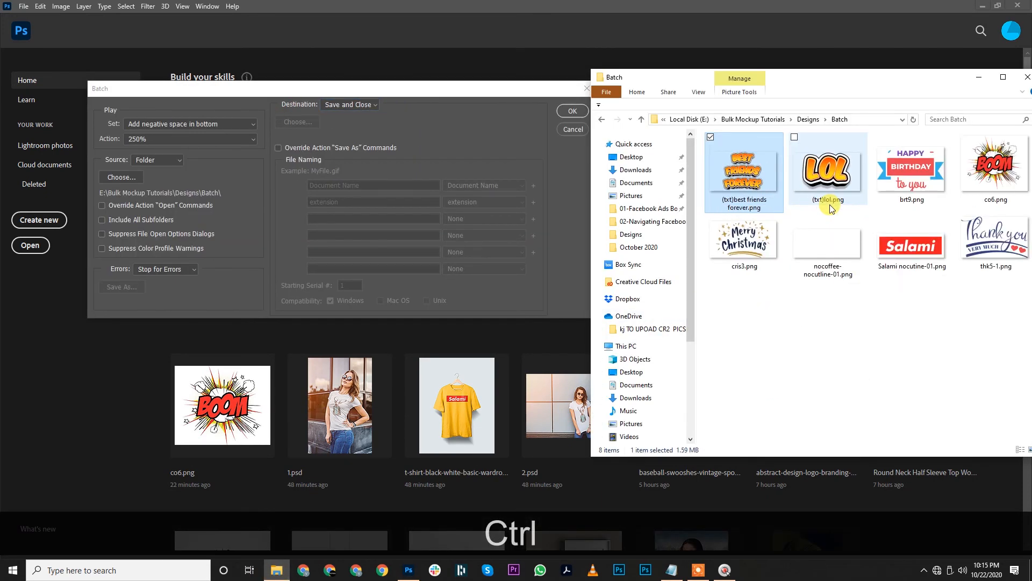
pyautogui.click(856, 330)
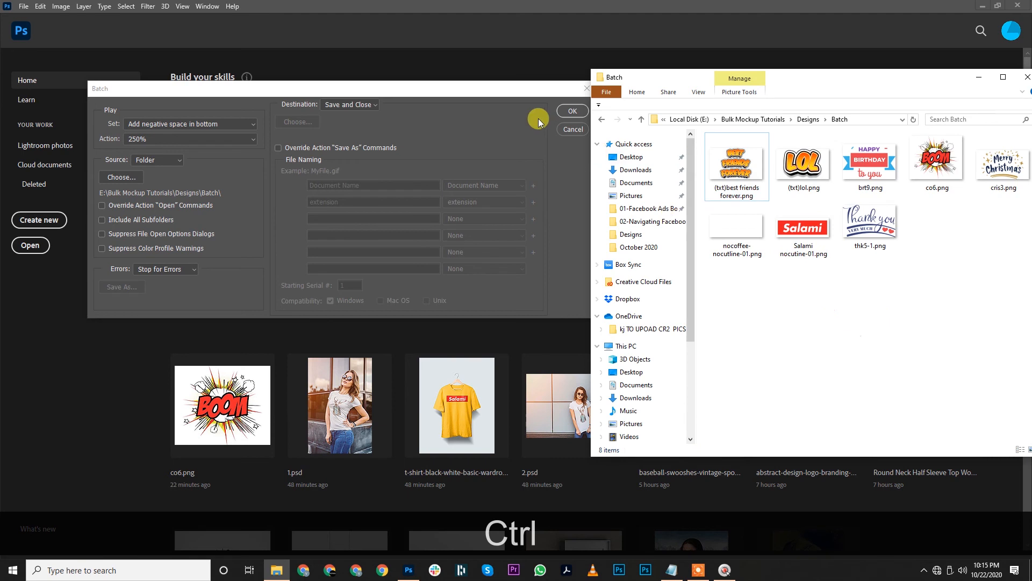
# Run the batch with the 250% action and bring the Batch folder window back in front of Photoshop.
pyautogui.click(578, 107)
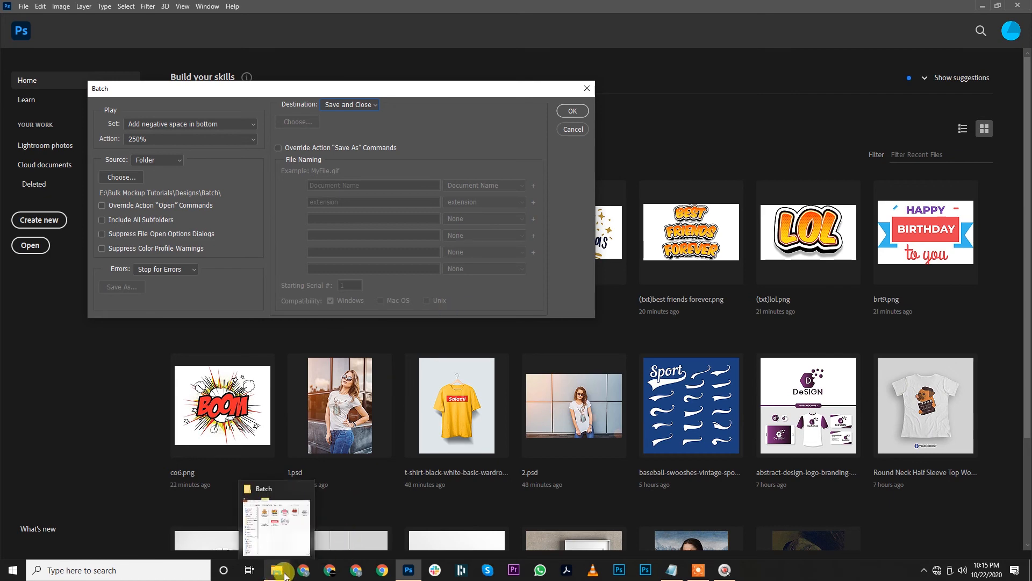
pyautogui.click(573, 111)
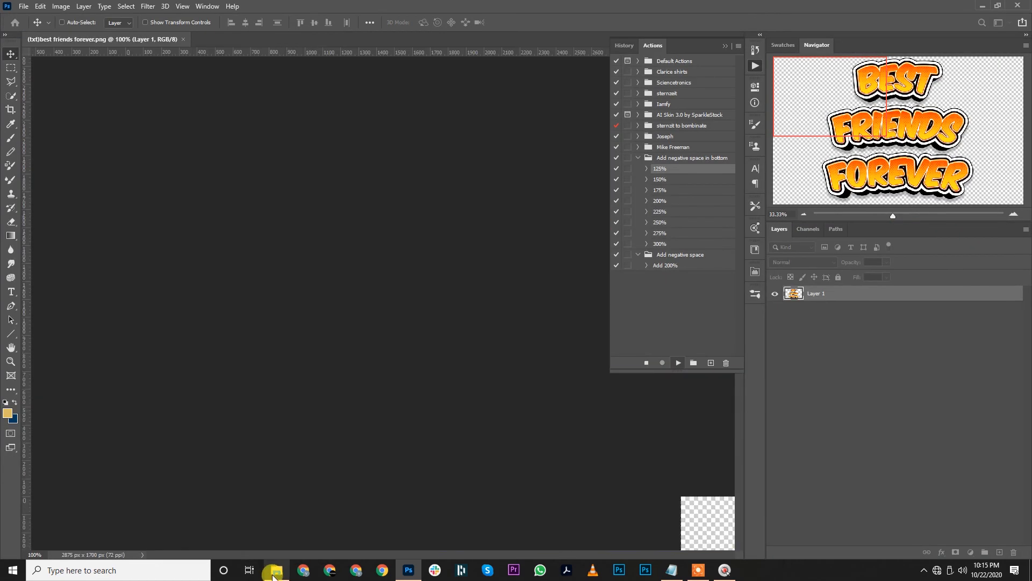
pyautogui.click(277, 572)
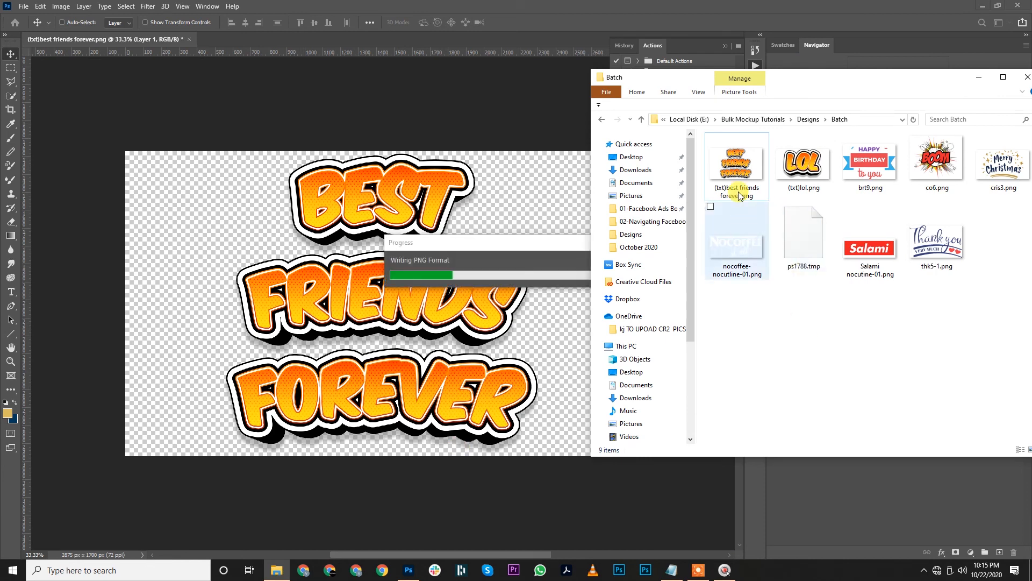
# Examine the processed (txt)best friends forever.png and (txt)lol.png files in the Batch folder.
pyautogui.click(847, 292)
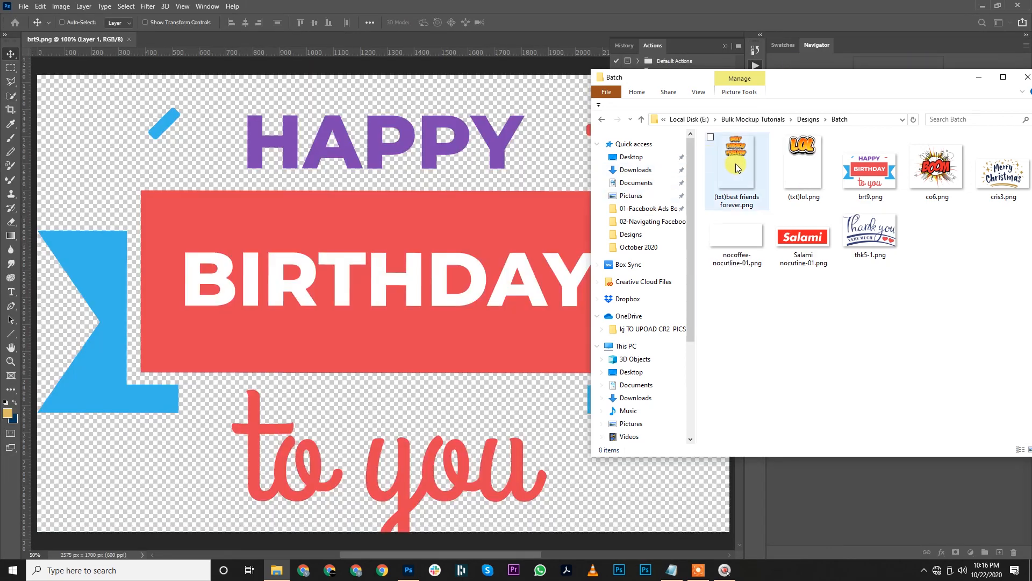
pyautogui.click(737, 173)
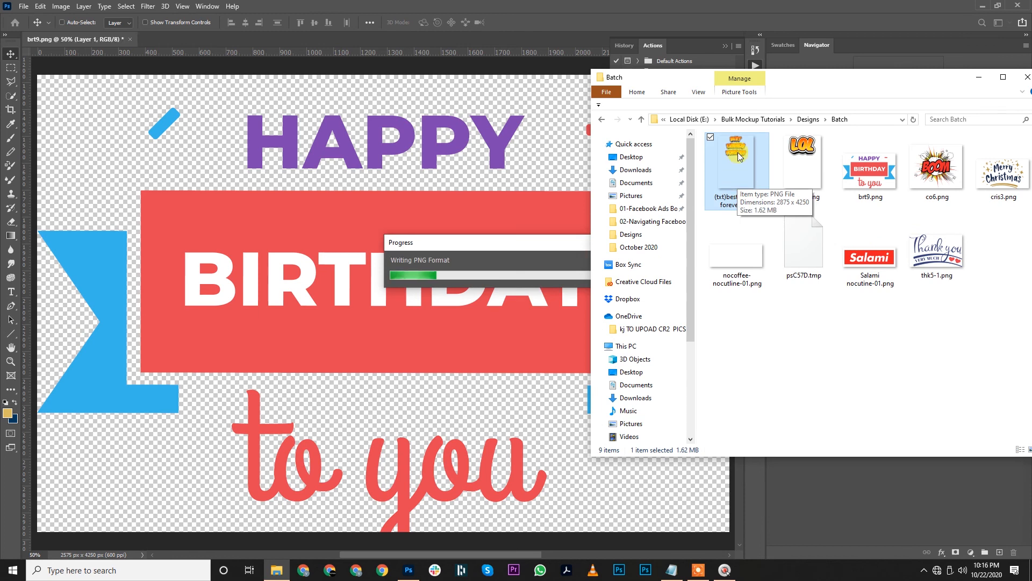
pyautogui.click(798, 183)
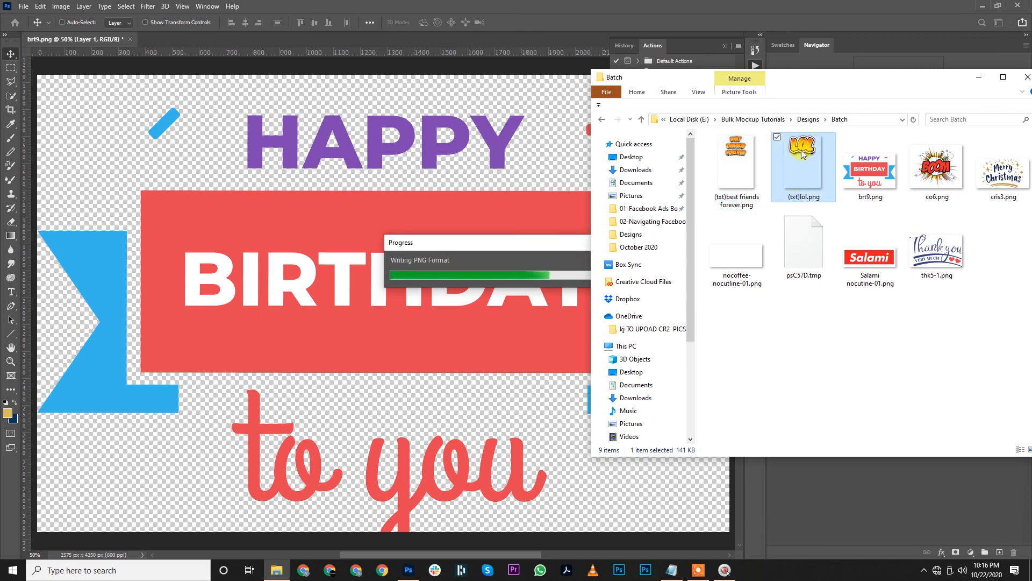